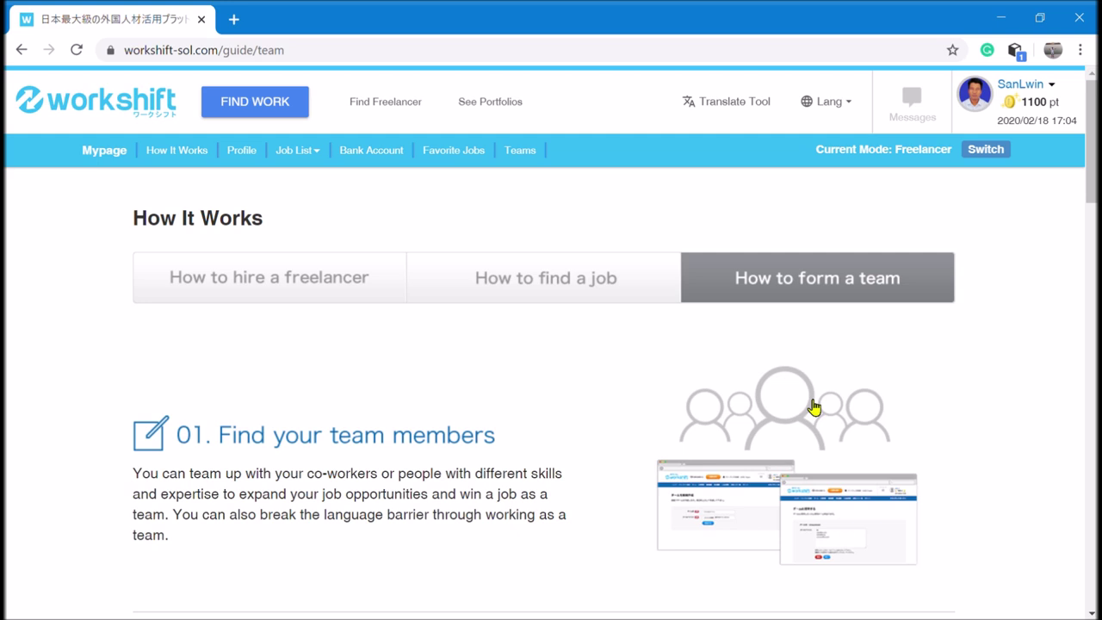
# Read through the "How to form a team" guide down to the page footer and return to its beginning.
pyautogui.scroll(-7, 813, 406)
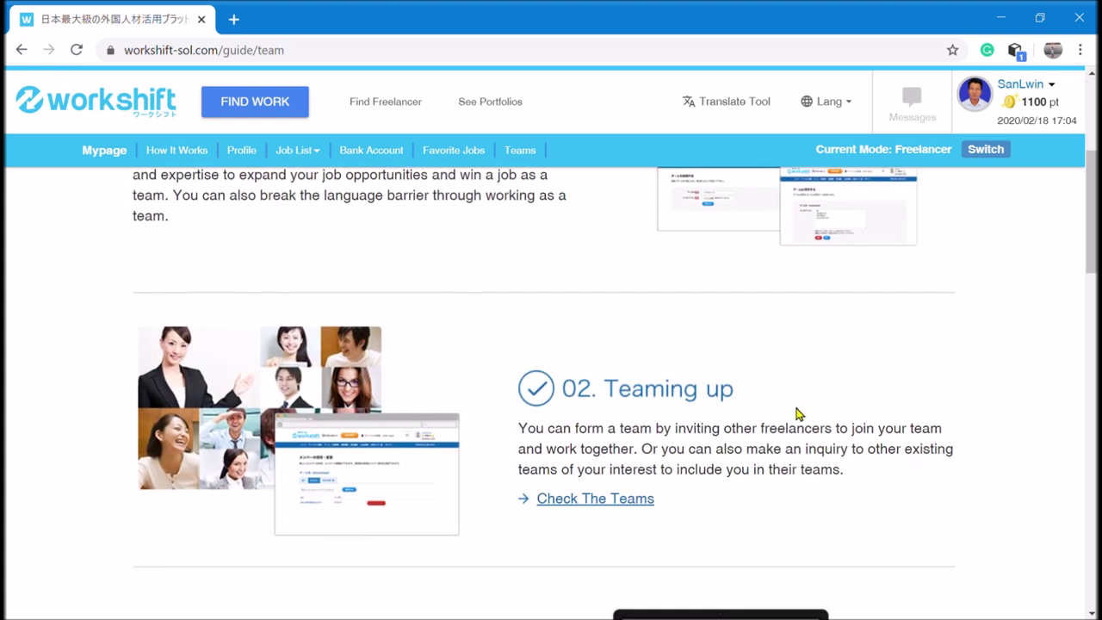
pyautogui.scroll(-10, 792, 415)
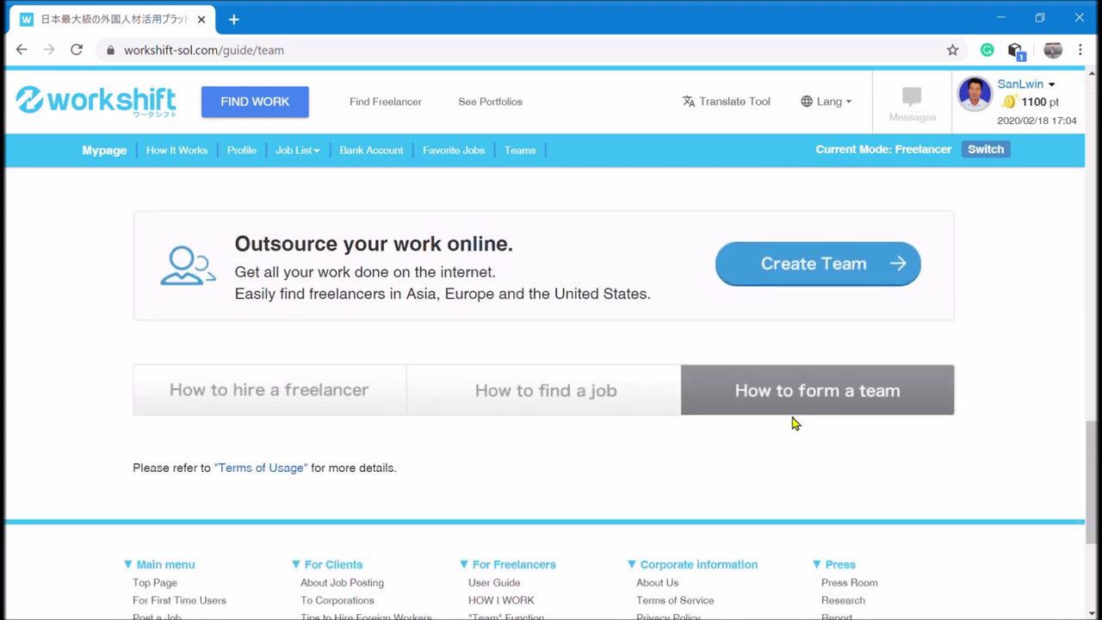
pyautogui.scroll(-2, 813, 439)
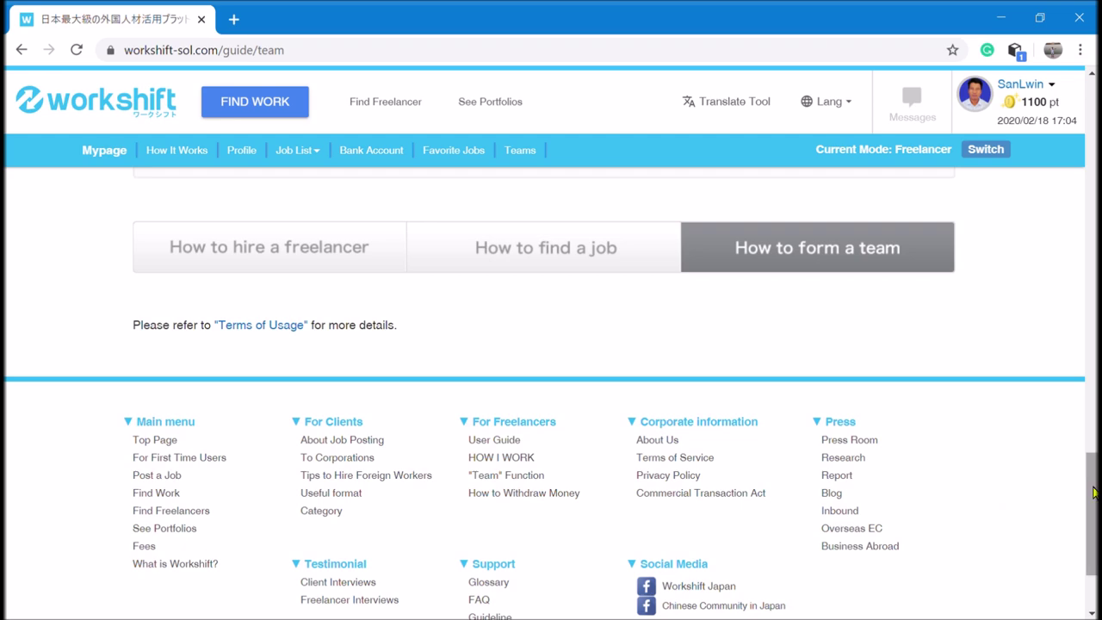
pyautogui.moveTo(1089, 497); pyautogui.dragTo(1090, 241)
pyautogui.scroll(5, 939, 308)
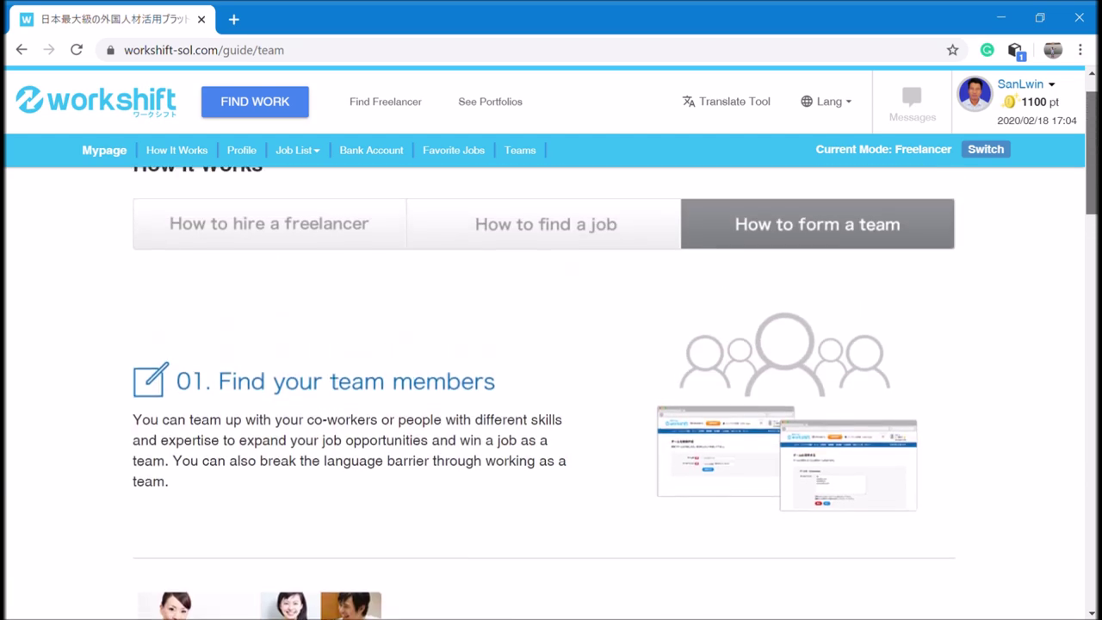
pyautogui.scroll(1, 698, 467)
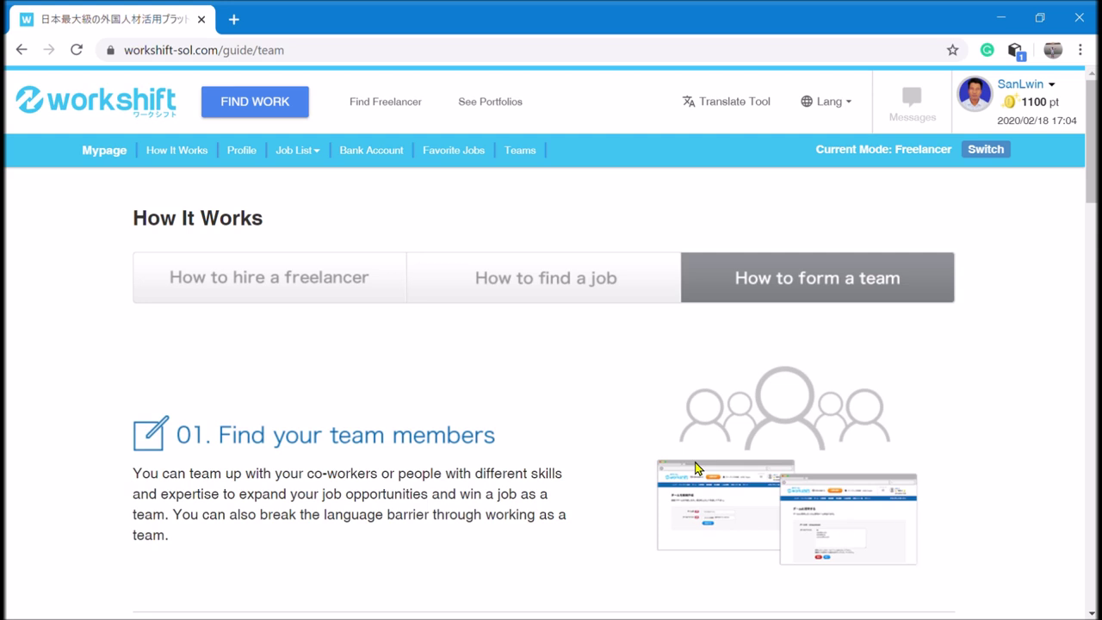
# Open the freelancer profile registration page and review the photo, professional profile and url fields.
pyautogui.click(242, 160)
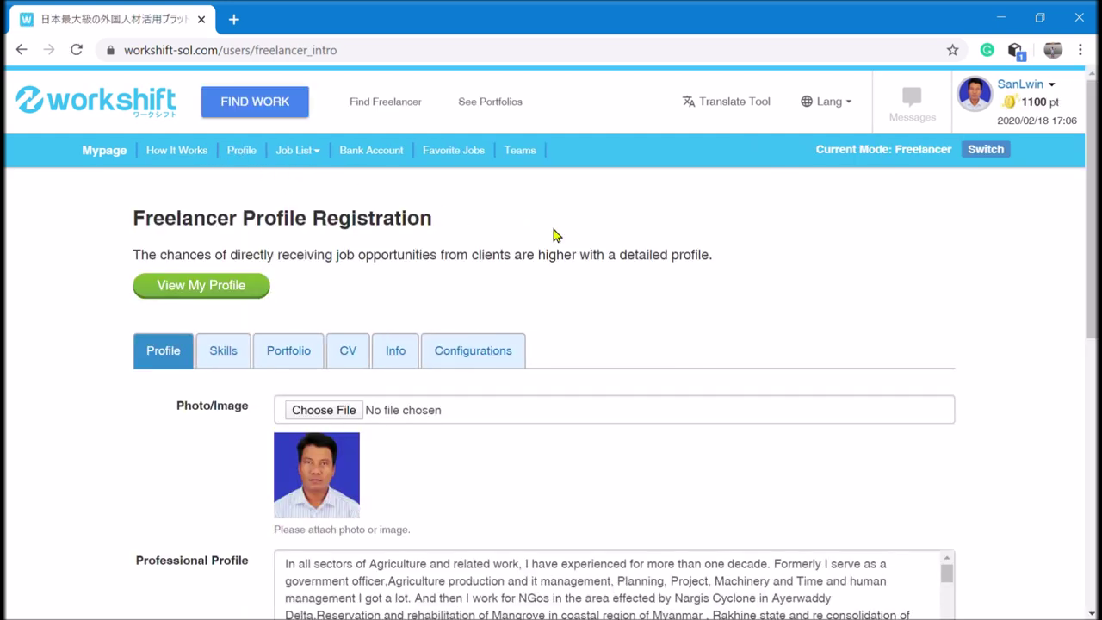
pyautogui.scroll(-1, 681, 247)
pyautogui.scroll(1, 681, 248)
pyautogui.scroll(-3, 516, 431)
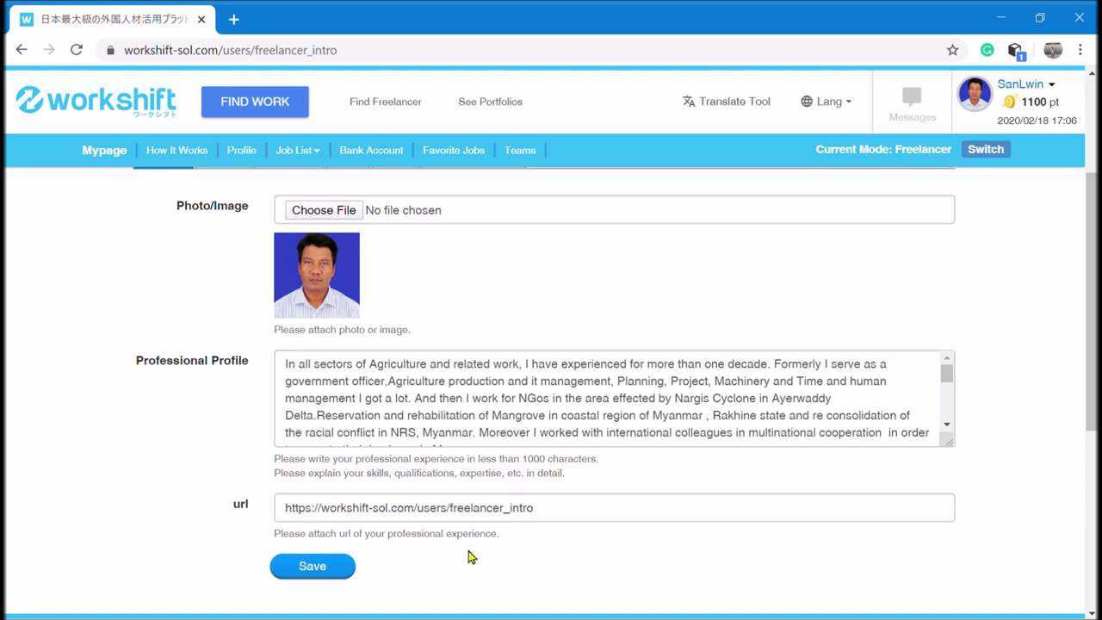
pyautogui.scroll(-1, 687, 525)
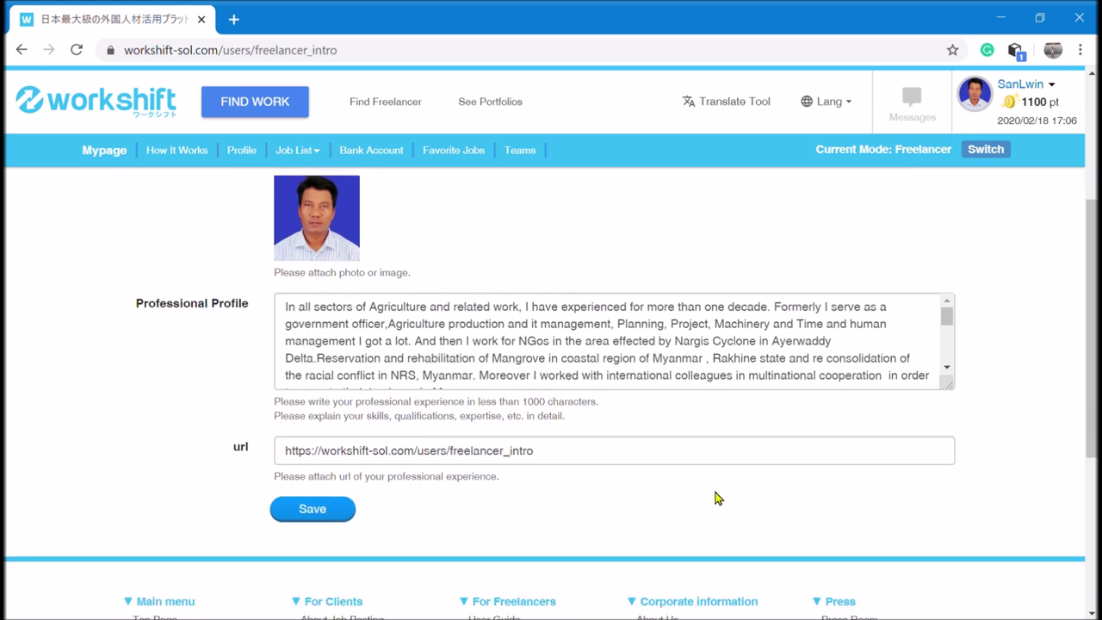
pyautogui.click(947, 319)
pyautogui.moveTo(947, 321)
pyautogui.mouseDown()
pyautogui.moveTo(947, 379)
pyautogui.moveTo(947, 320)
pyautogui.mouseUp()
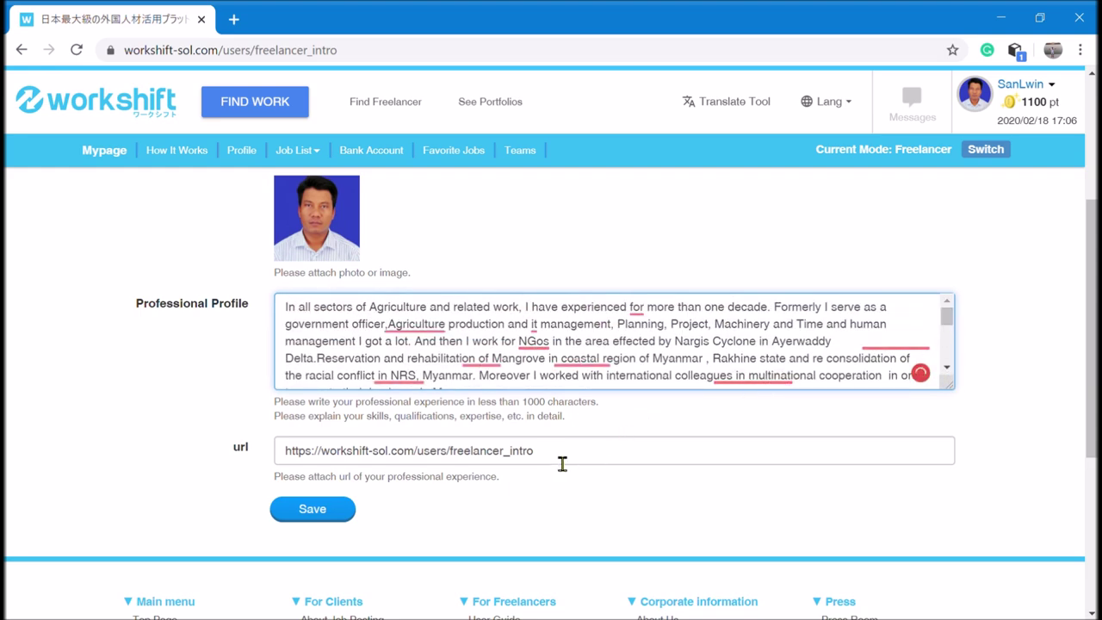
# Accept the suggested corrections in the professional profile text, adding the space in "officer, Agriculture" and capitalizing "NGOs".
pyautogui.scroll(3, 557, 460)
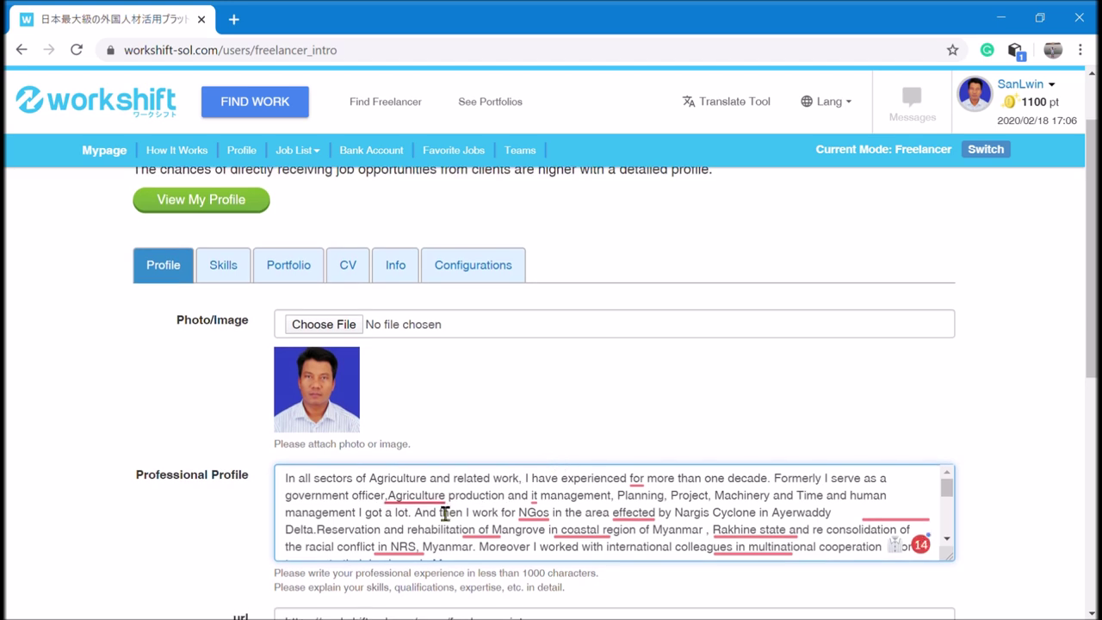
pyautogui.moveTo(440, 512)
pyautogui.click(440, 399)
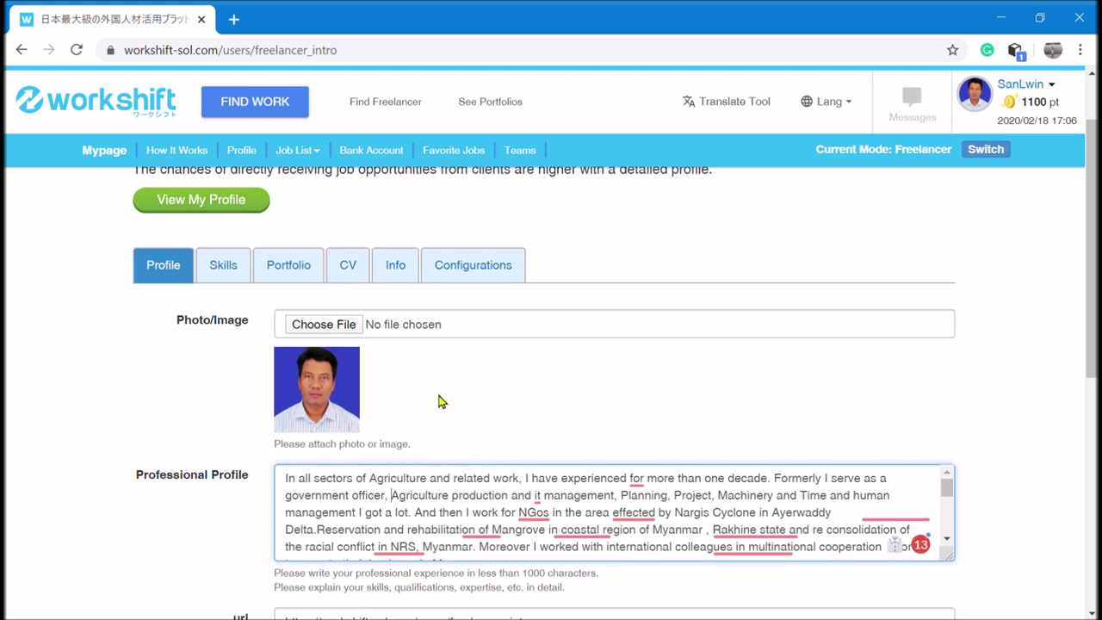
pyautogui.moveTo(549, 524)
pyautogui.click(539, 363)
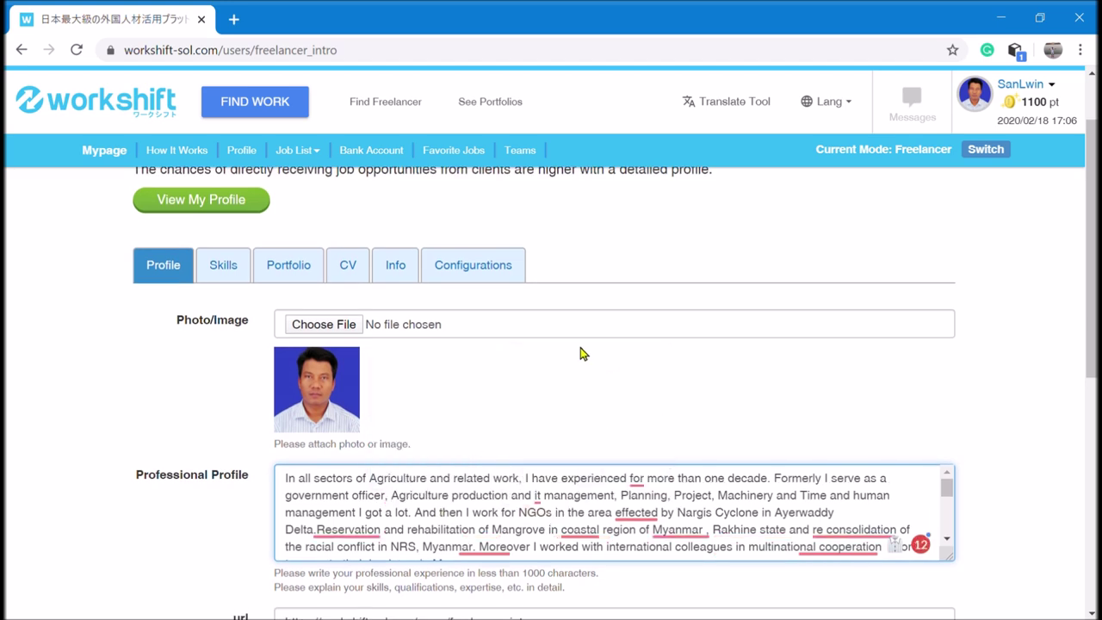
# Open the Skills section of the freelancer profile and look over the skill selection form.
pyautogui.scroll(-1, 530, 397)
pyautogui.scroll(-1, 534, 430)
pyautogui.scroll(2, 533, 430)
pyautogui.click(212, 269)
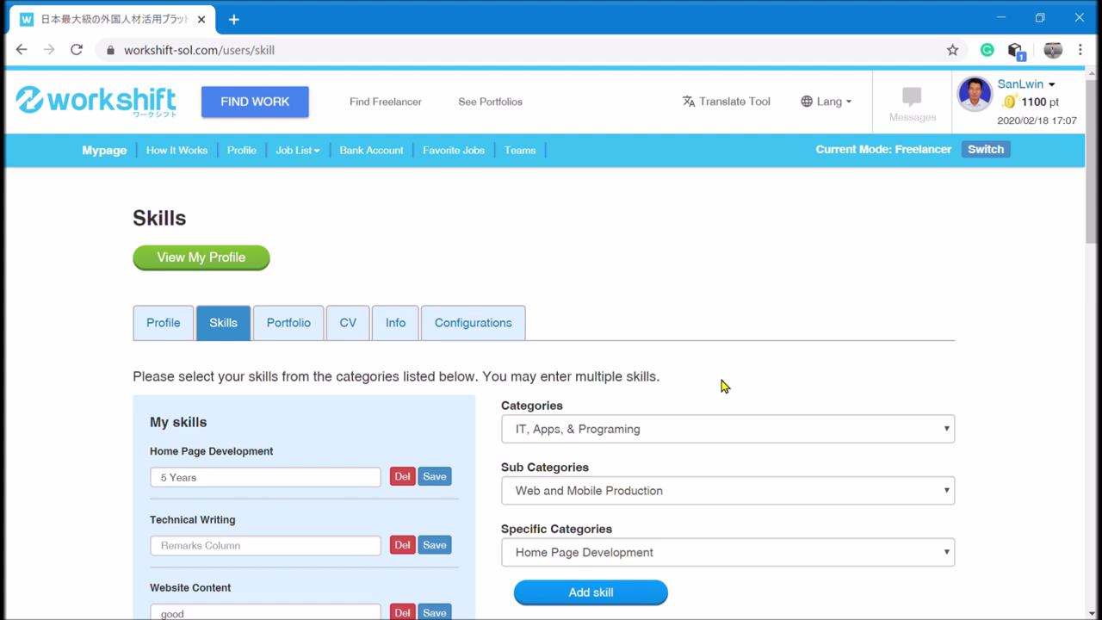
pyautogui.scroll(-2, 721, 386)
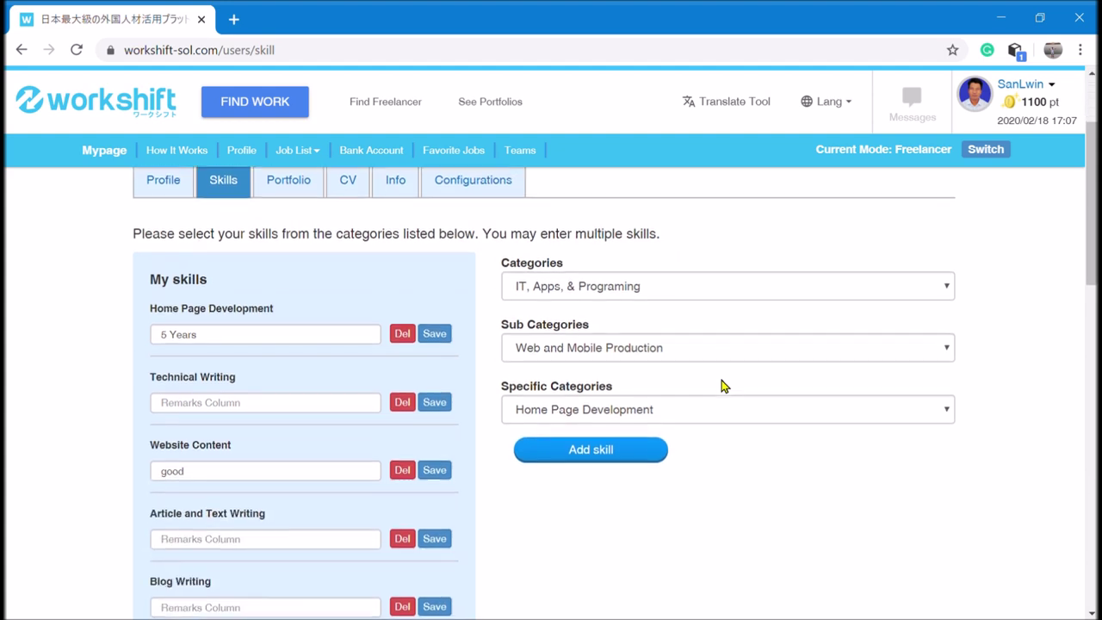
pyautogui.scroll(1, 722, 386)
pyautogui.scroll(-1, 721, 383)
# Preview the Translation, Writing, and Naming category, restore IT, Apps, & Programing, and check its sub category and specific category fields.
pyautogui.click(845, 297)
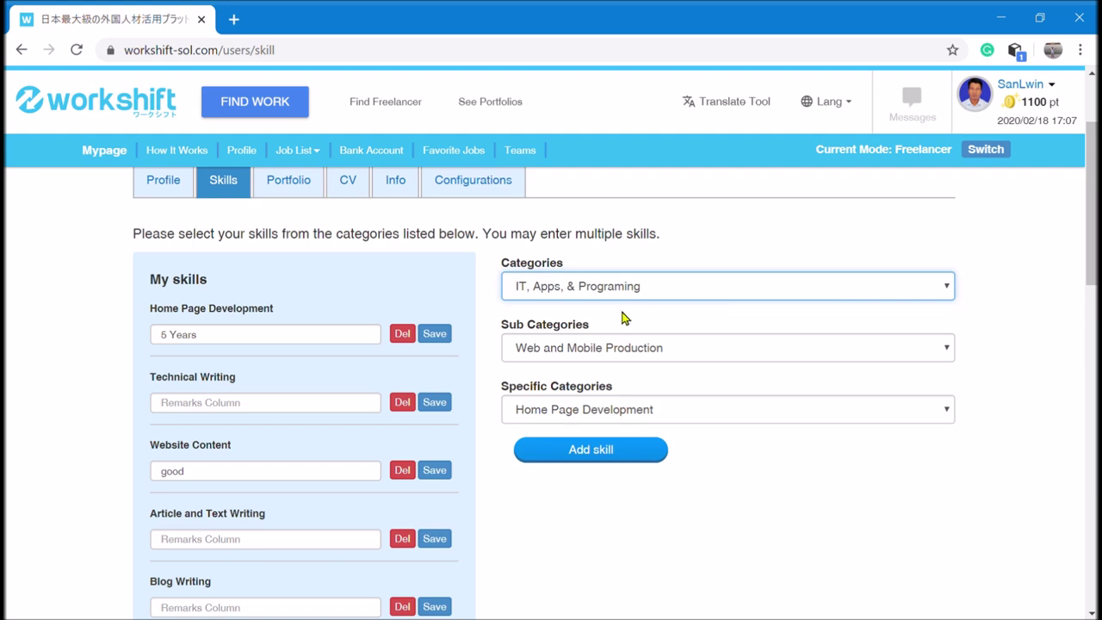
pyautogui.press('Down')
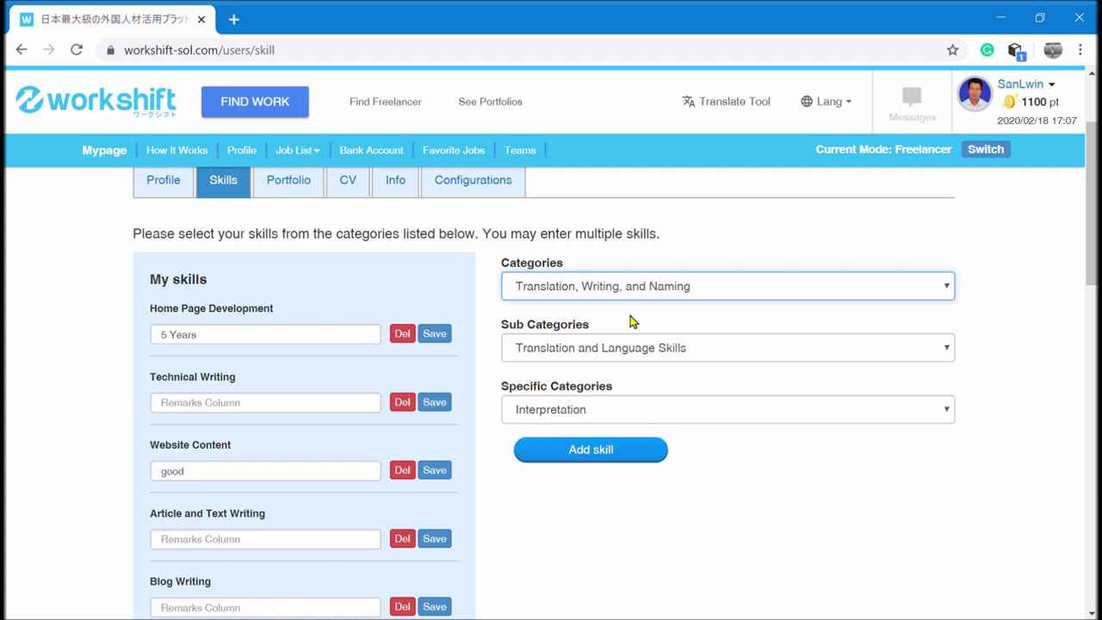
pyautogui.press('Up')
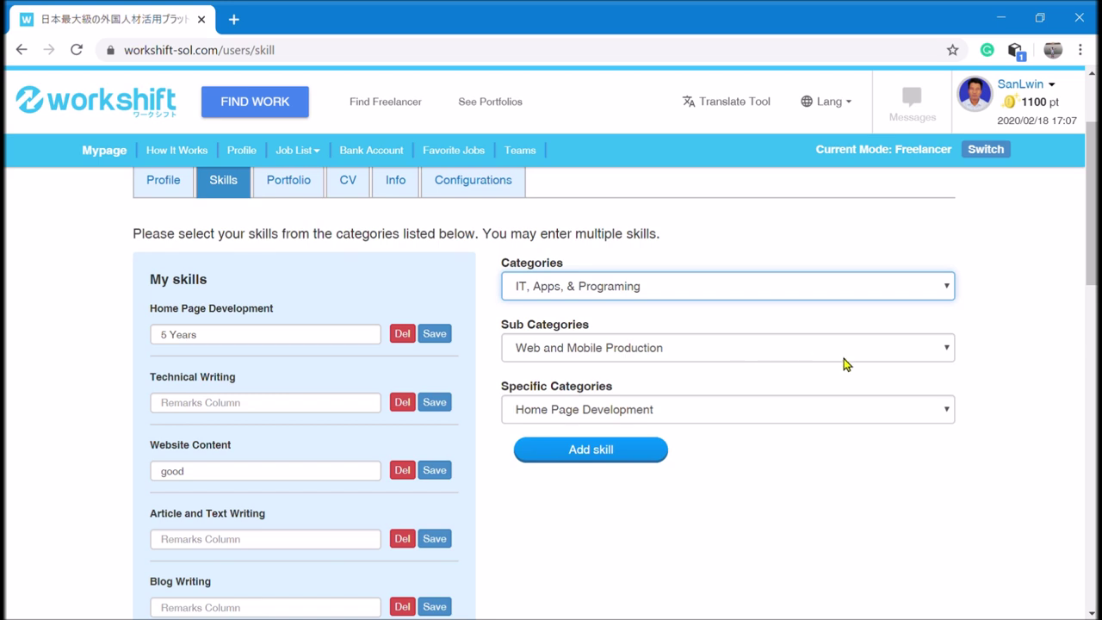
pyautogui.press('Tab')
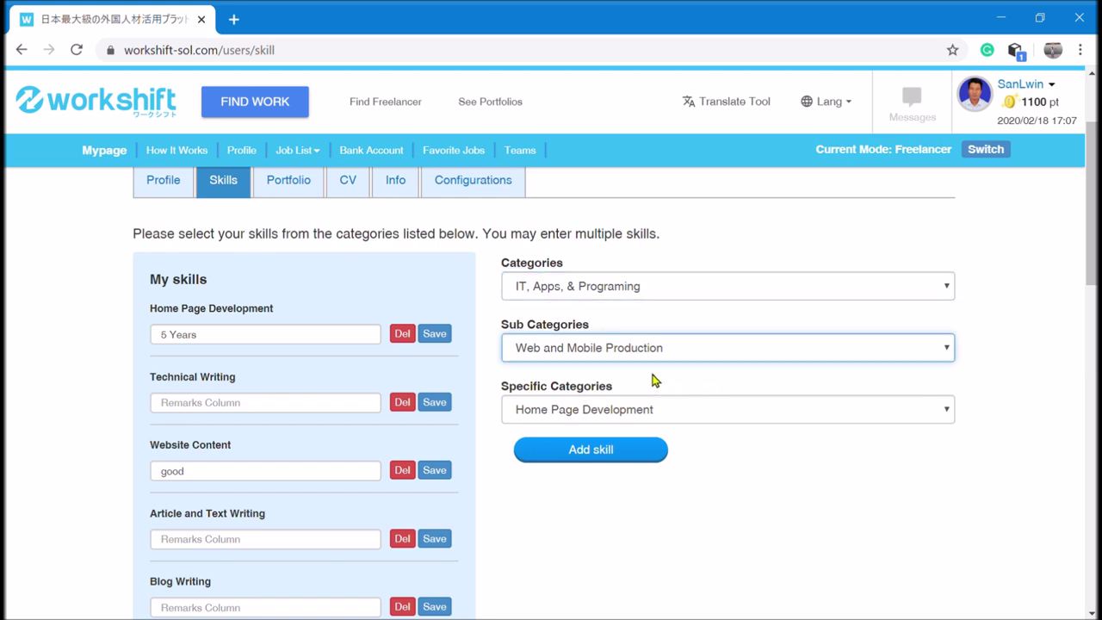
pyautogui.scroll(-1, 791, 365)
pyautogui.press('Tab')
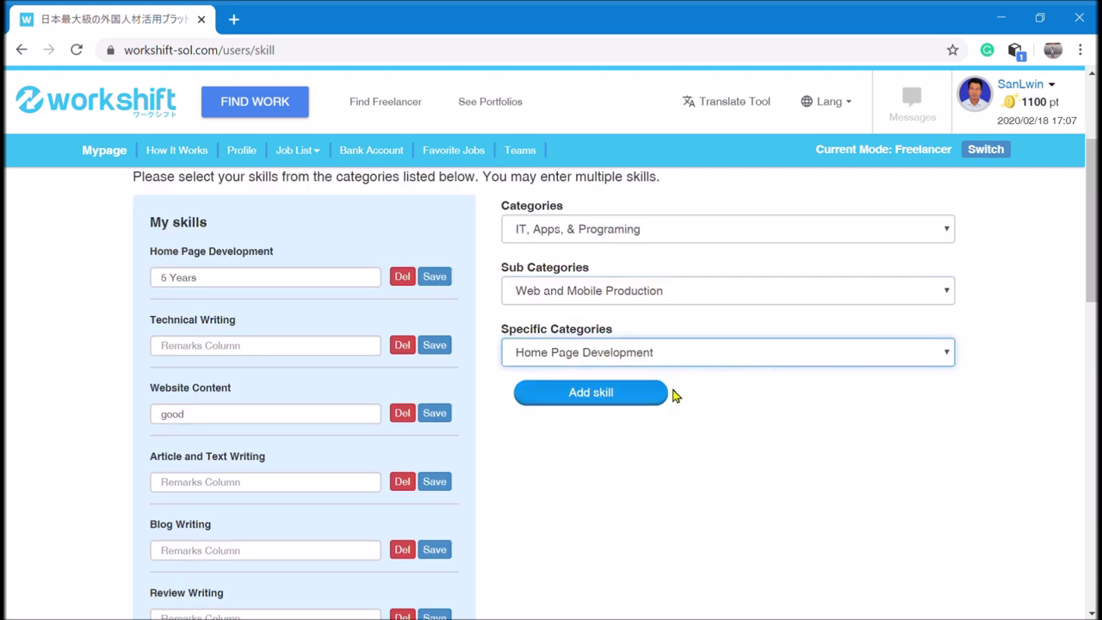
pyautogui.scroll(1, 752, 406)
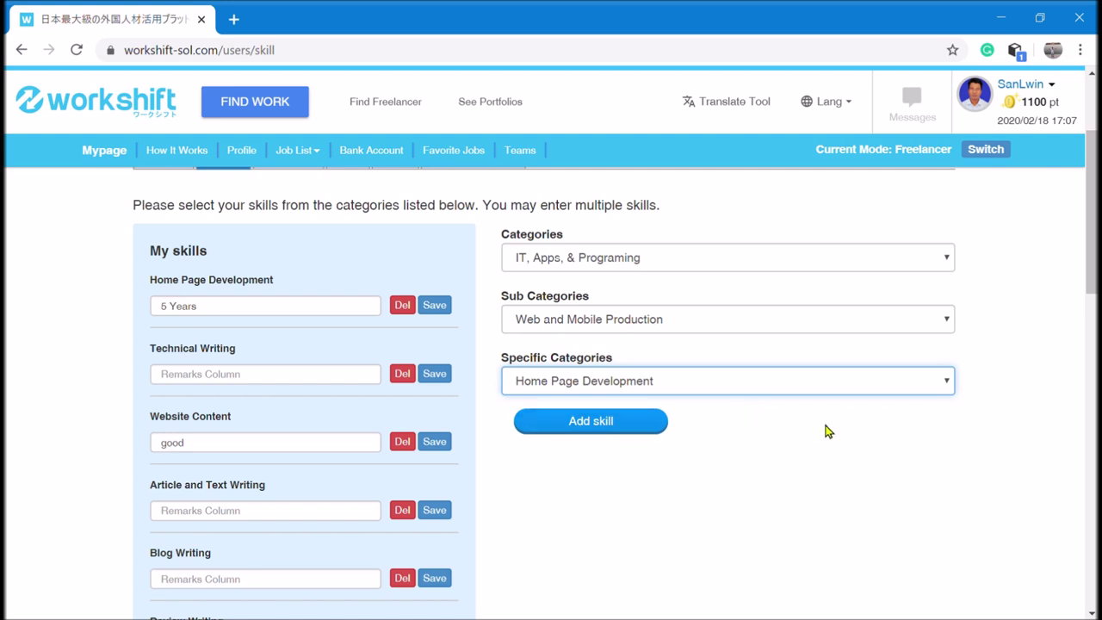
# Review the registered entries under My skills and the language proficiency table below them.
pyautogui.scroll(-1, 826, 431)
pyautogui.scroll(2, 189, 443)
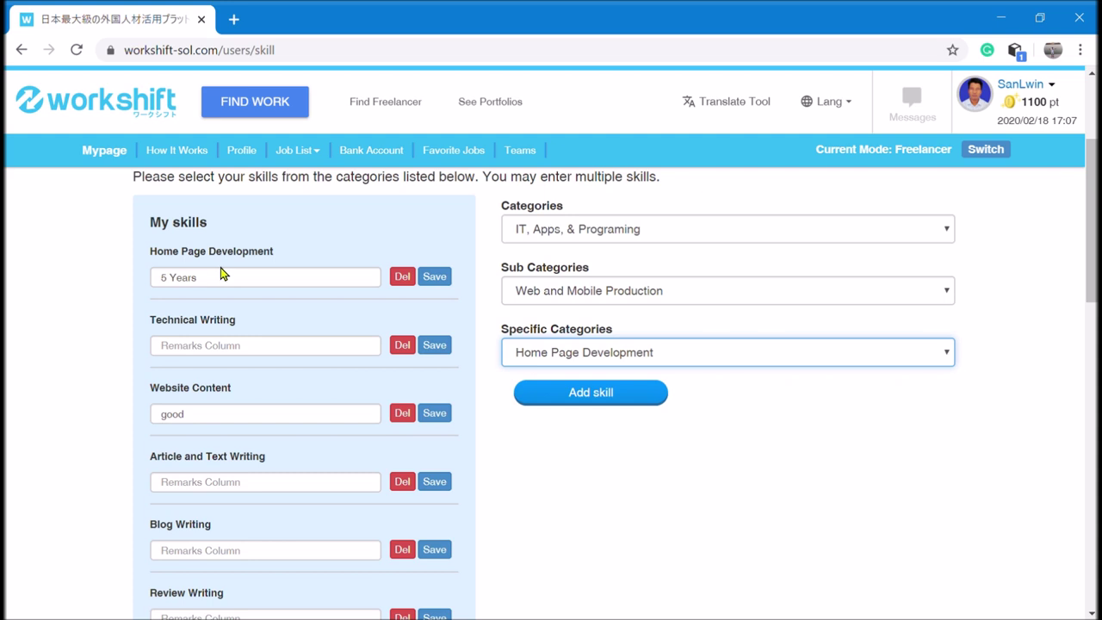
pyautogui.scroll(1, 688, 582)
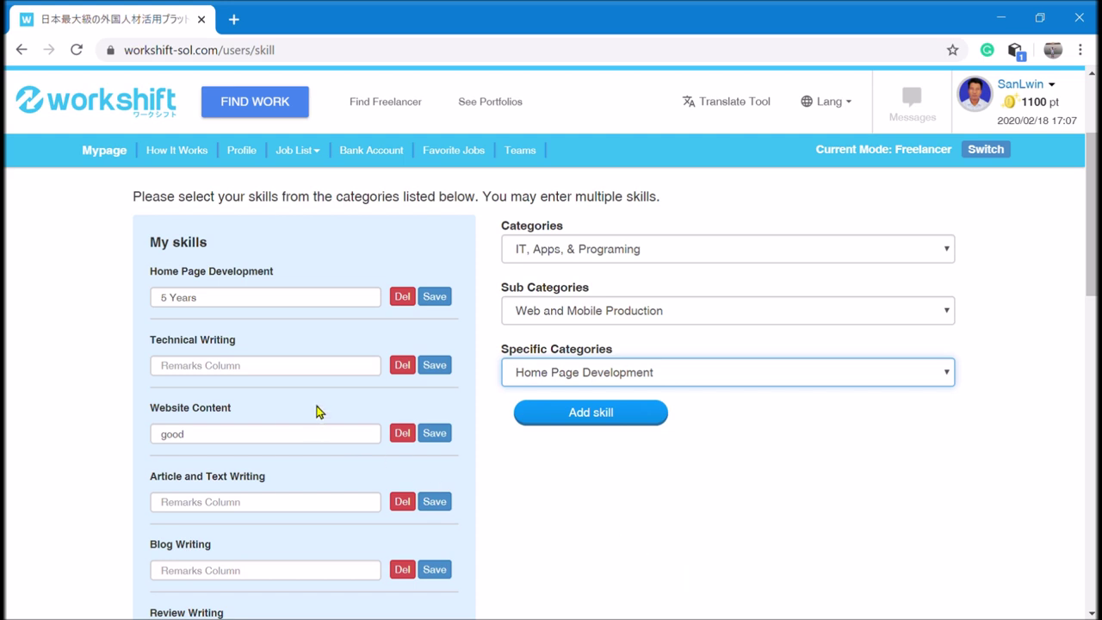
pyautogui.scroll(-1, 316, 411)
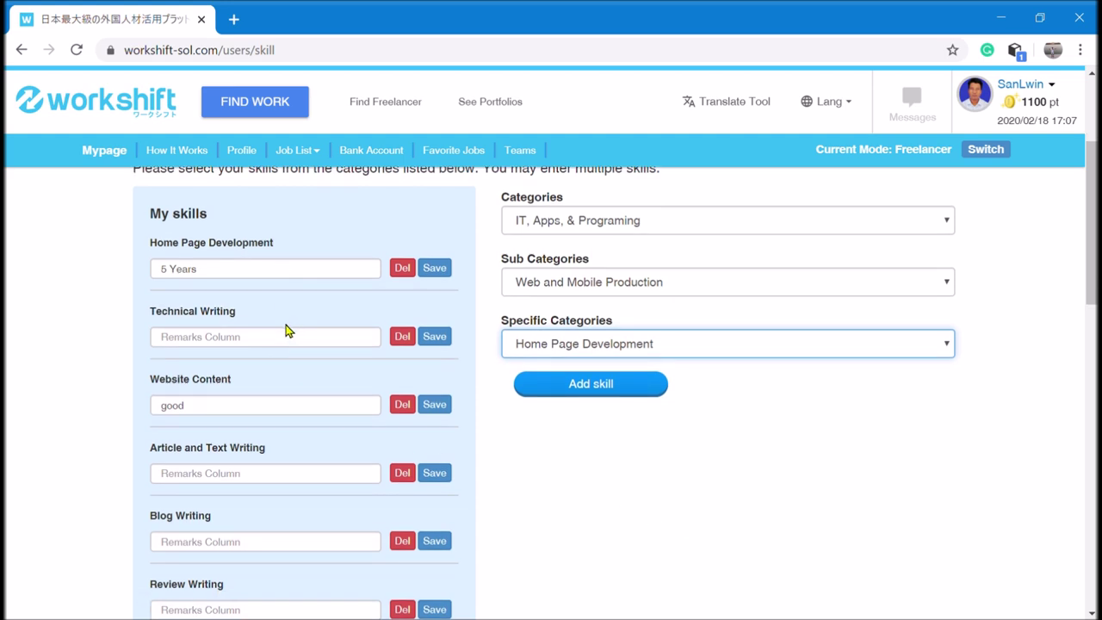
pyautogui.scroll(-2, 287, 332)
pyautogui.scroll(-6, 266, 343)
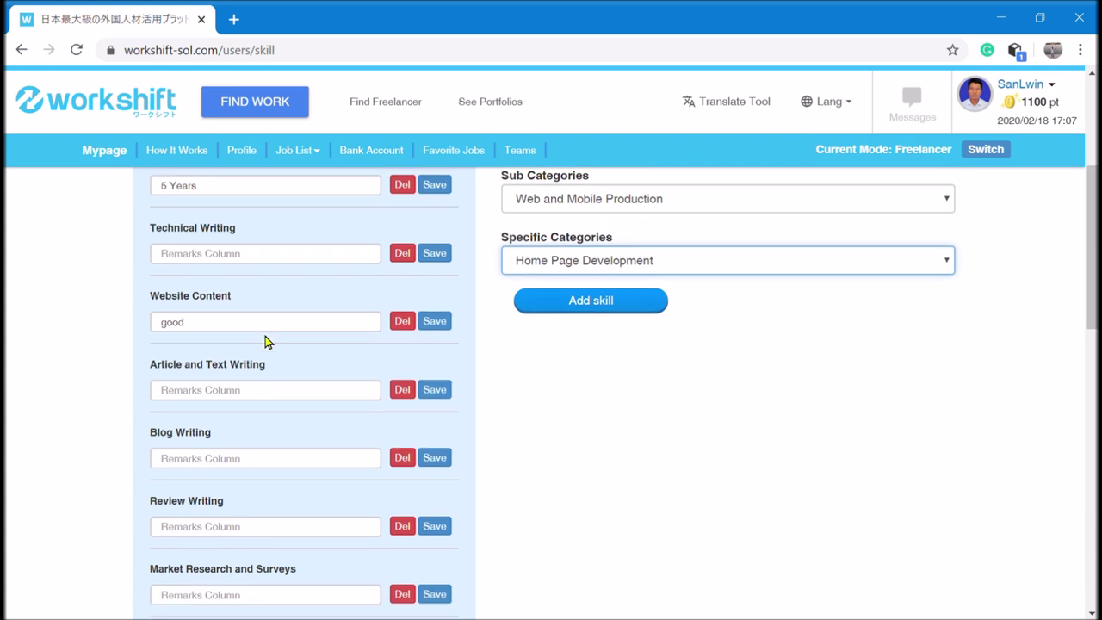
pyautogui.scroll(-2, 265, 346)
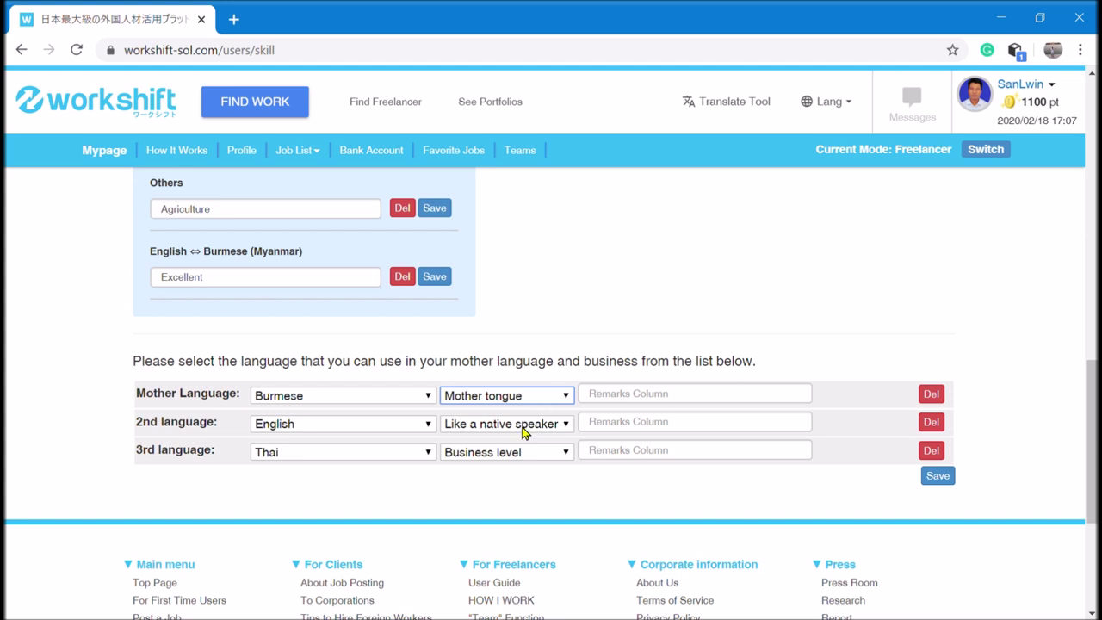
# View the list of ongoing applications, followed by the list of ongoing jobs.
pyautogui.scroll(10, 527, 430)
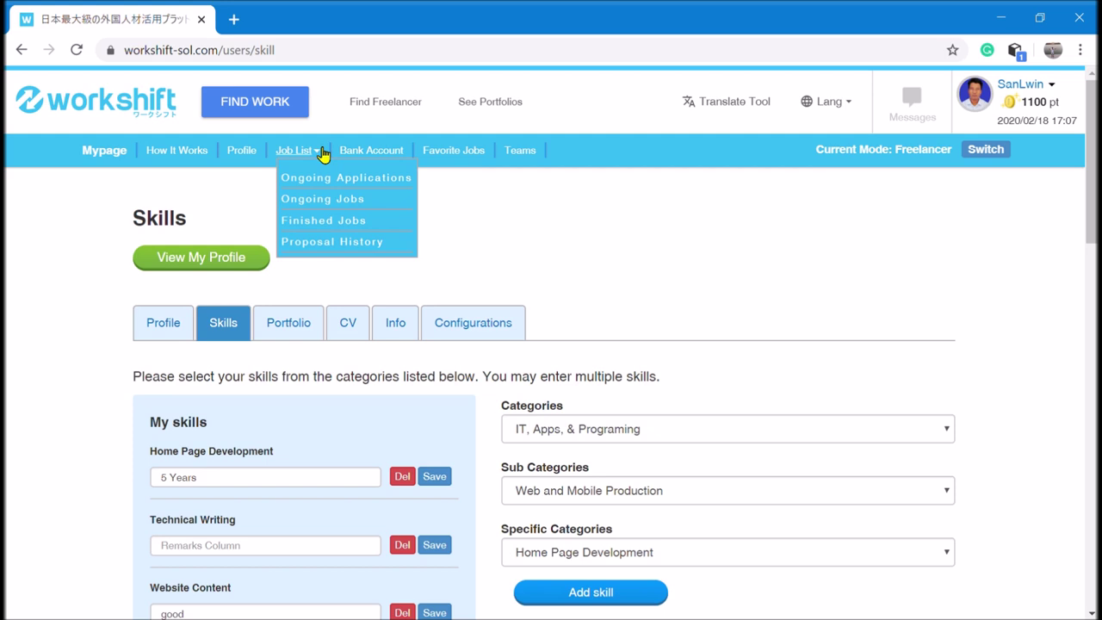
pyautogui.moveTo(290, 153)
pyautogui.click(358, 187)
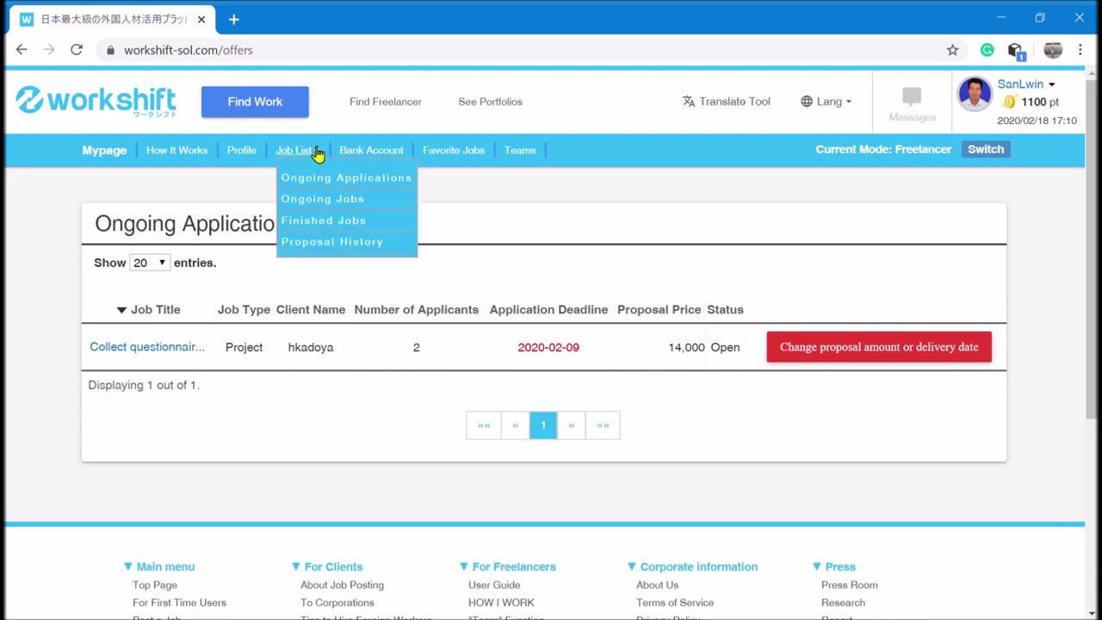
pyautogui.click(336, 205)
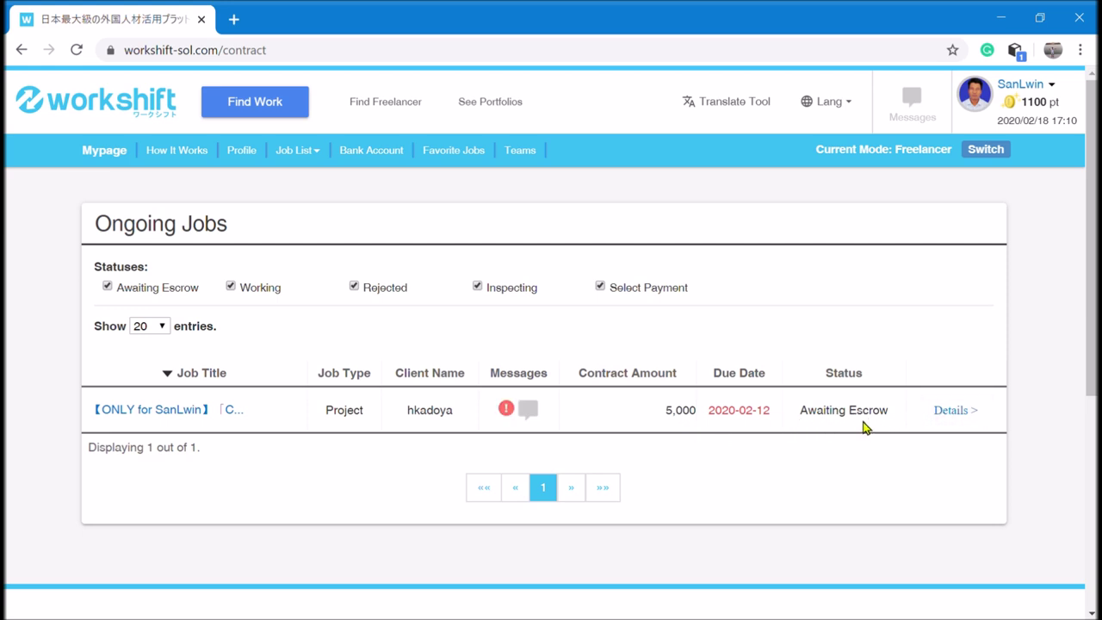
# Open the finished jobs list and examine each job's client, compensation and status.
pyautogui.click(297, 150)
pyautogui.click(336, 225)
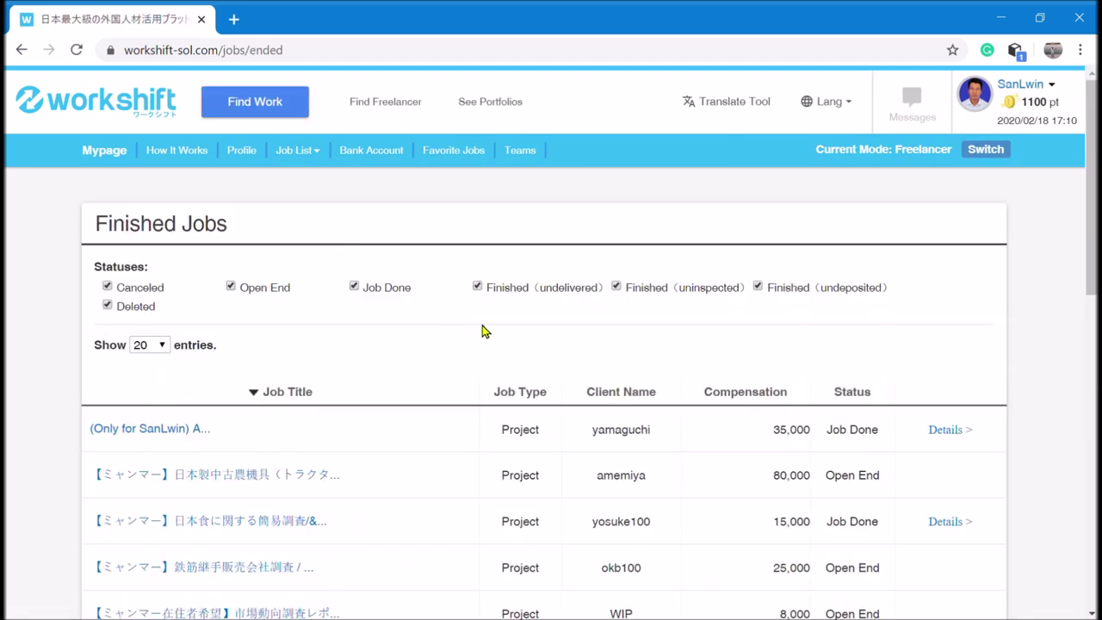
pyautogui.scroll(-1, 644, 363)
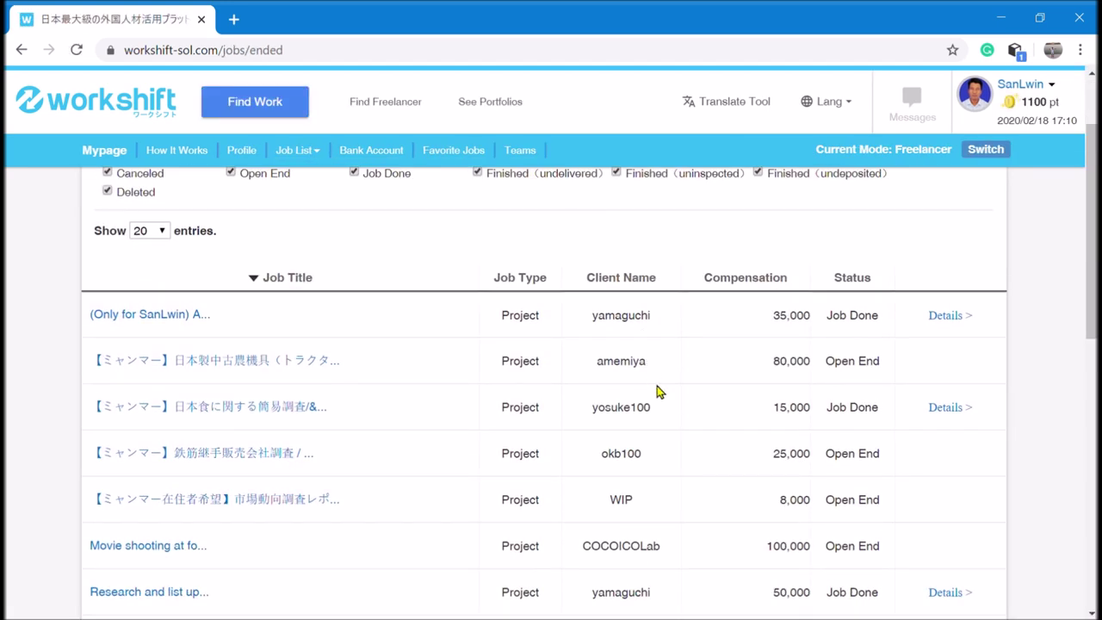
pyautogui.scroll(-1, 659, 392)
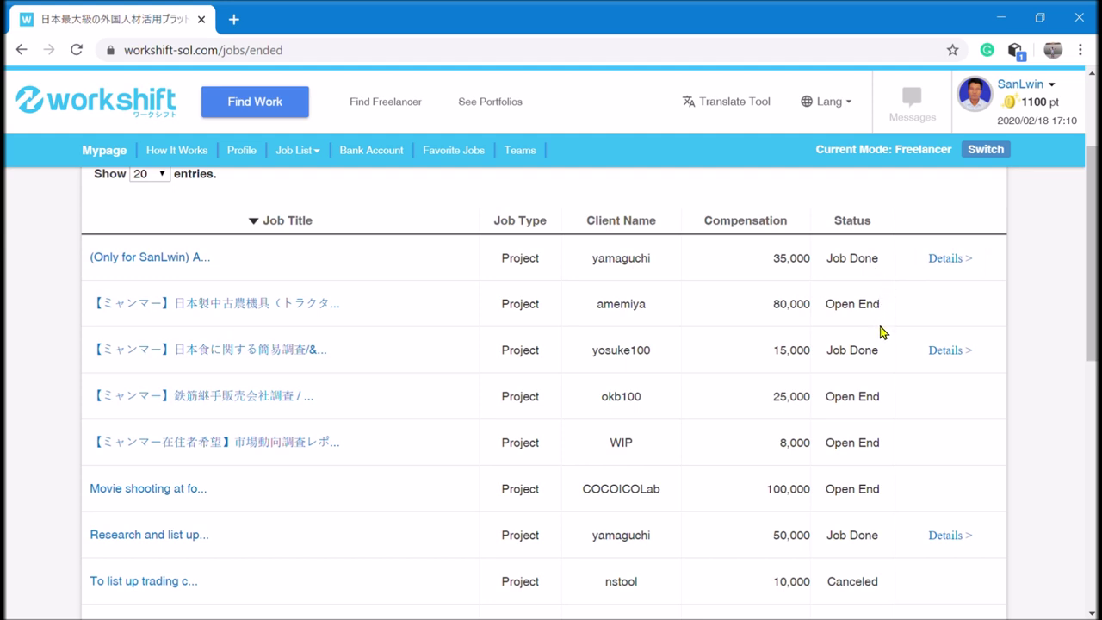
pyautogui.scroll(-1, 883, 369)
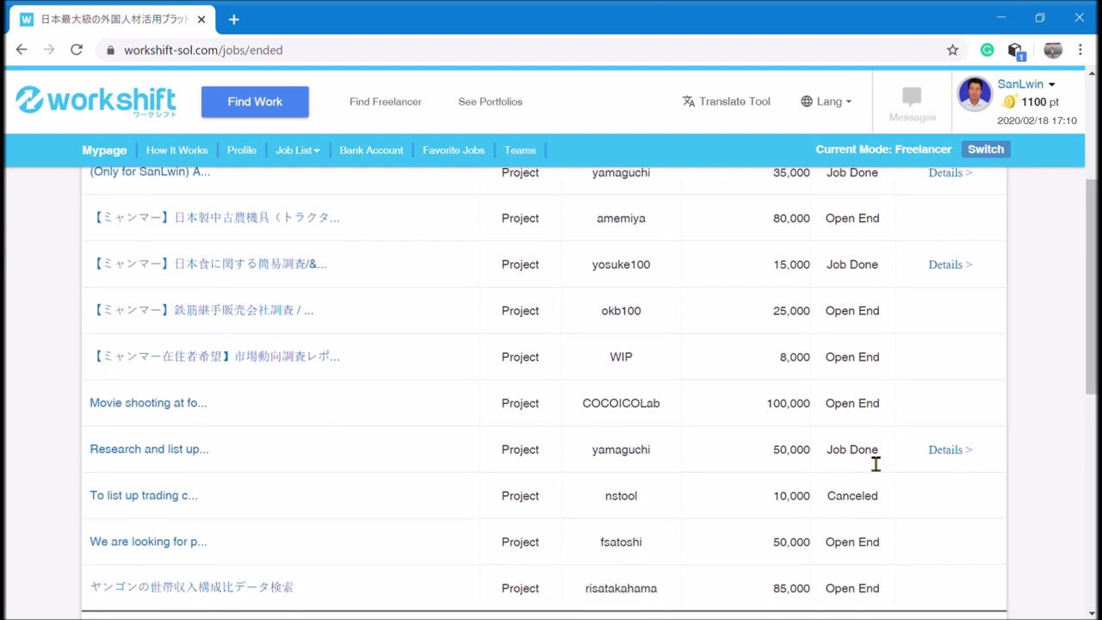
pyautogui.scroll(-1, 876, 463)
pyautogui.scroll(2, 875, 463)
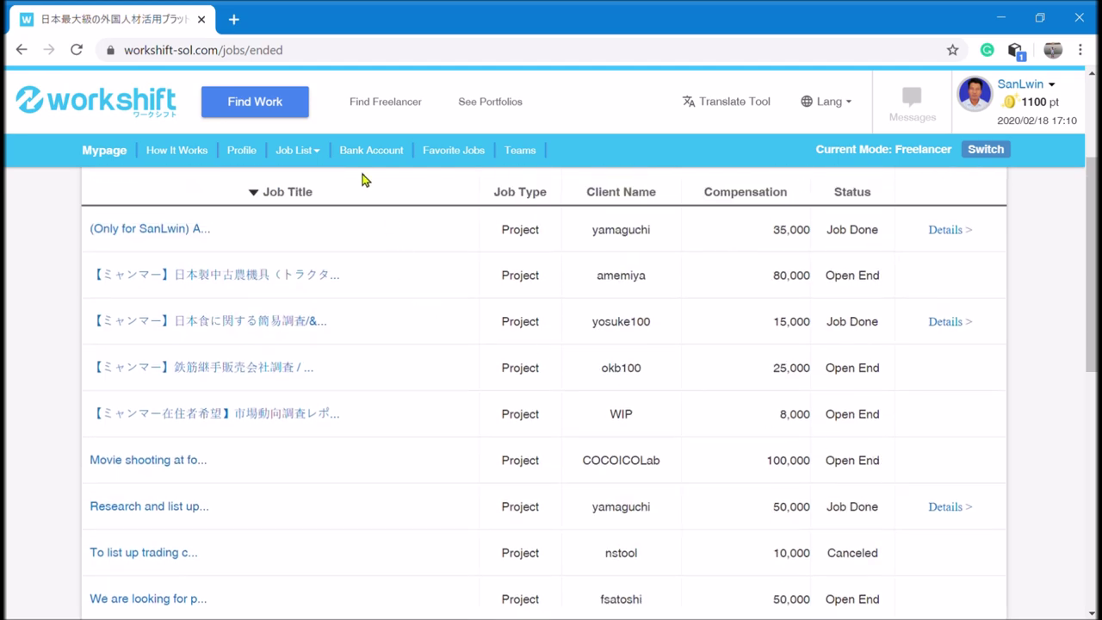
# Open the proposal history and look through the submitted proposals with their prices, application dates and statuses.
pyautogui.click(320, 159)
pyautogui.click(347, 242)
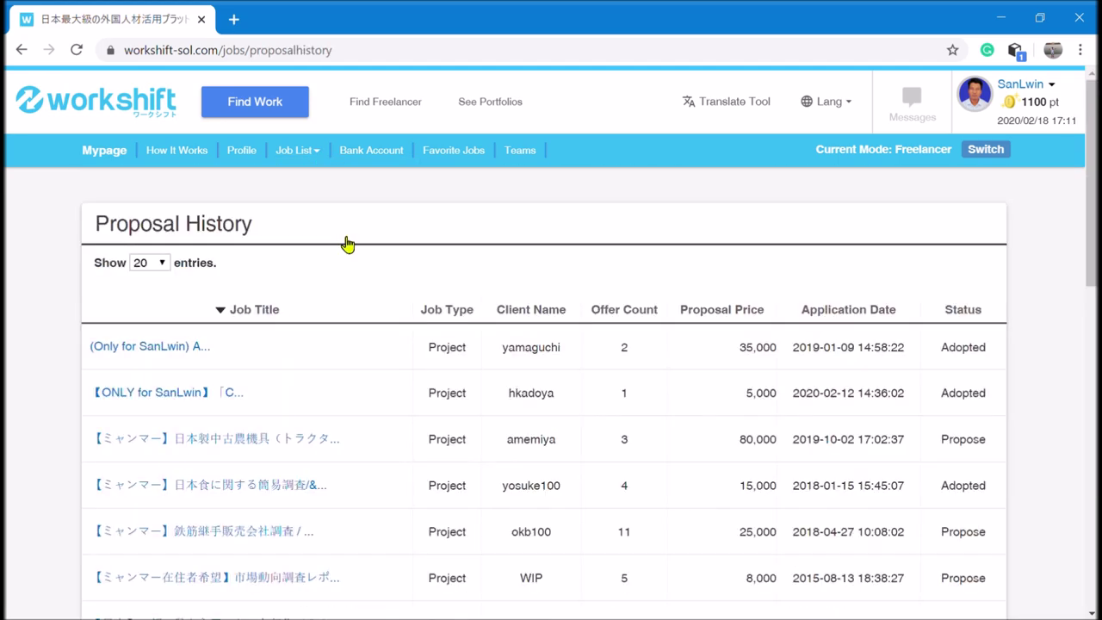
pyautogui.scroll(-2, 767, 319)
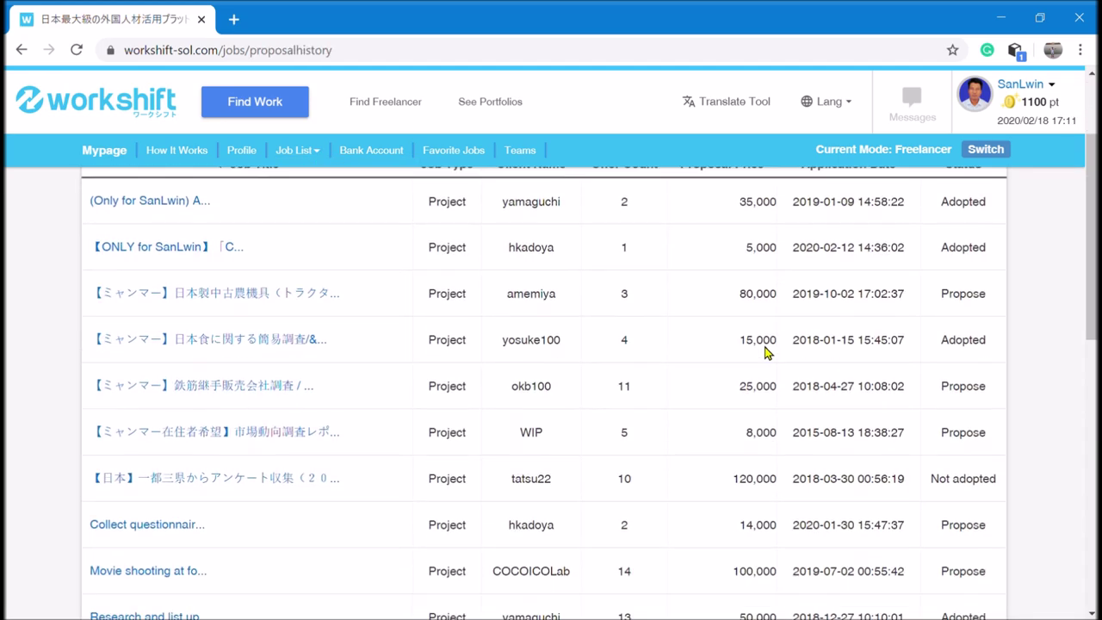
# Look through the remaining entries of the proposal history down to the end of the list.
pyautogui.scroll(-5, 766, 353)
pyautogui.scroll(2, 766, 358)
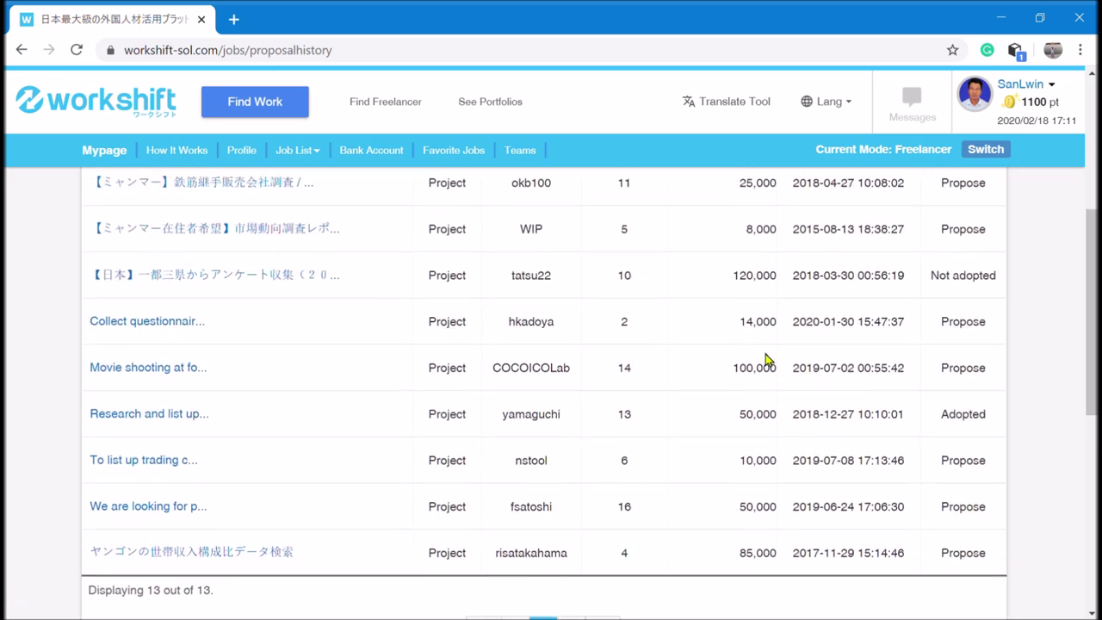
pyautogui.scroll(4, 765, 359)
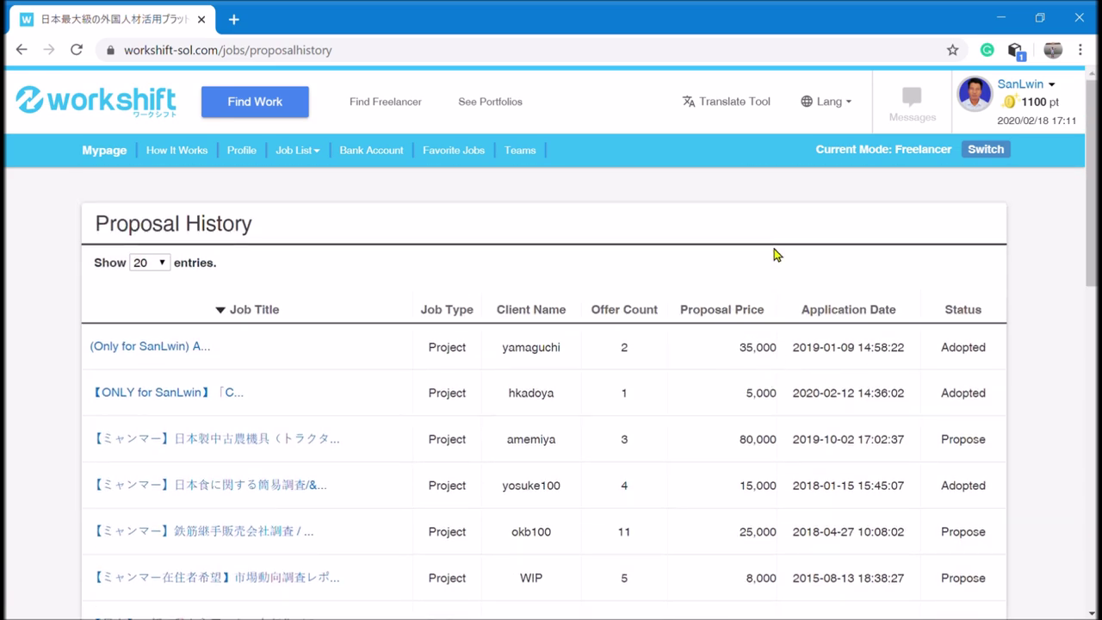
# Open the payment registration form for the bank account and choose Outside Japan as the bank location.
pyautogui.click(371, 151)
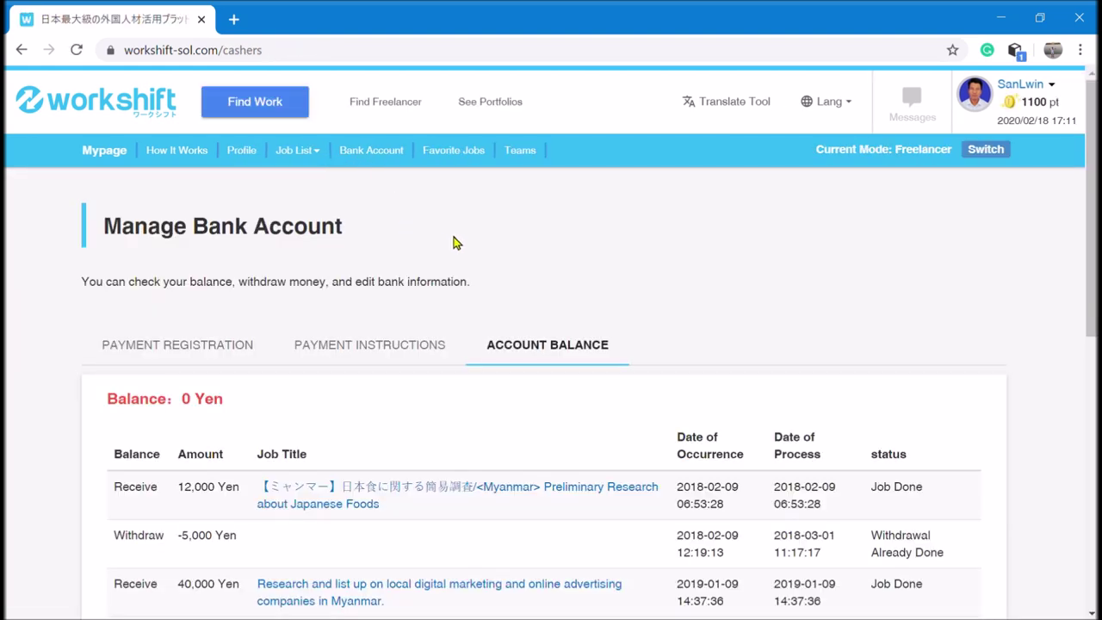
pyautogui.click(209, 353)
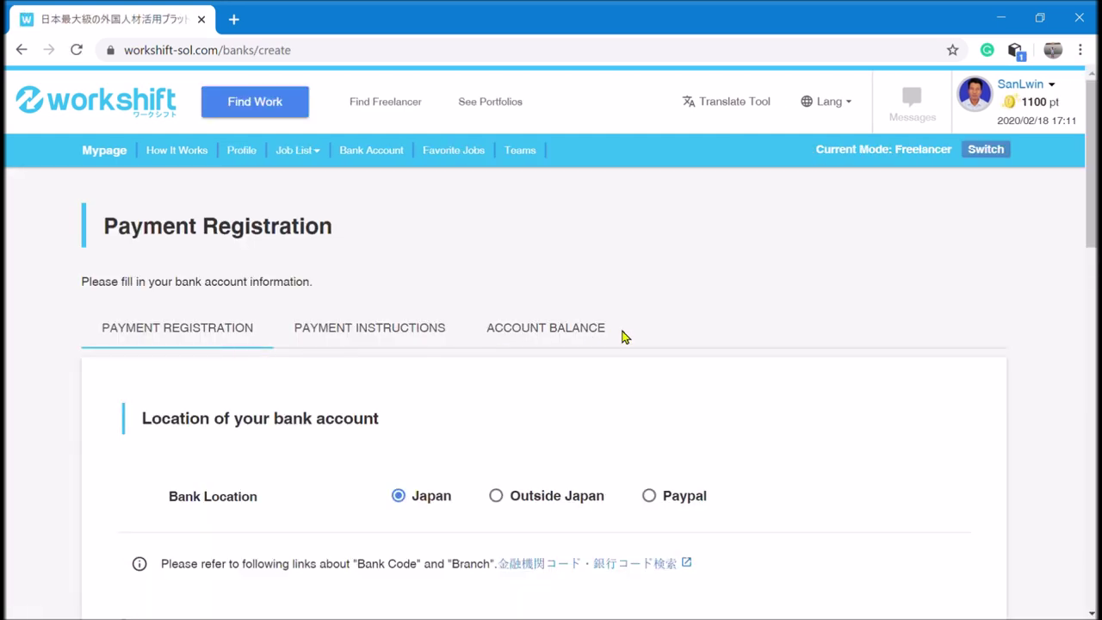
pyautogui.scroll(-1, 630, 344)
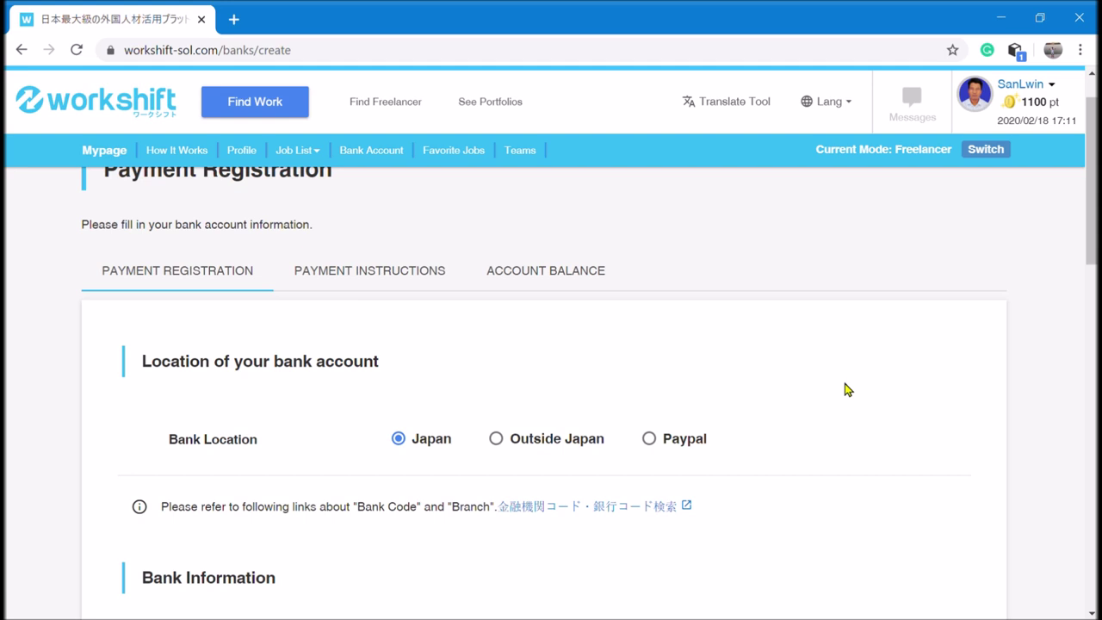
pyautogui.click(503, 445)
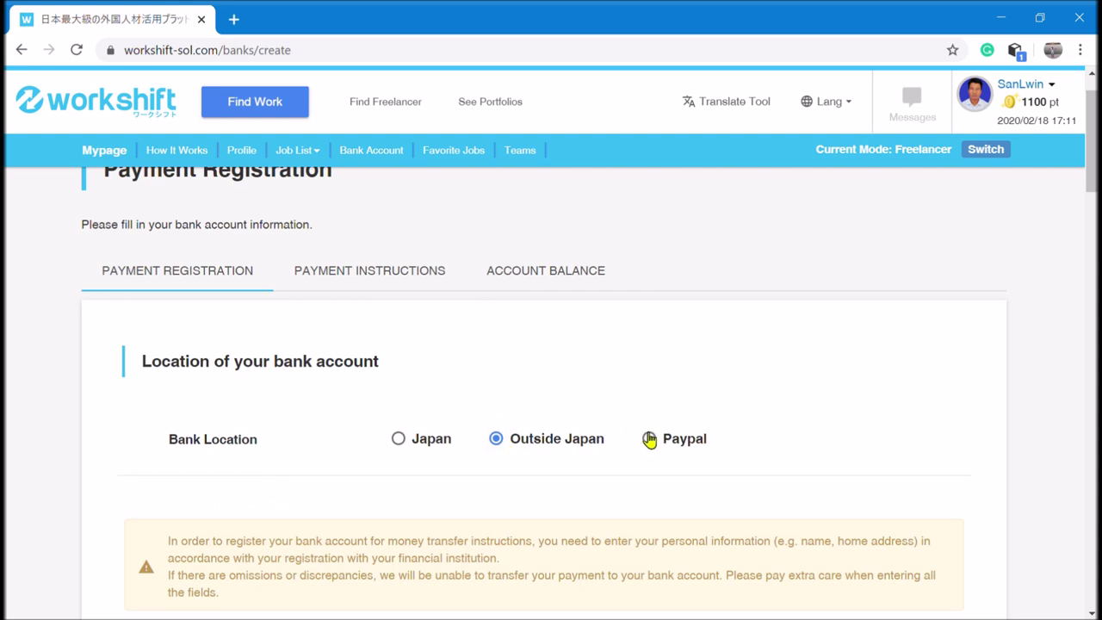
pyautogui.click(650, 439)
pyautogui.click(497, 440)
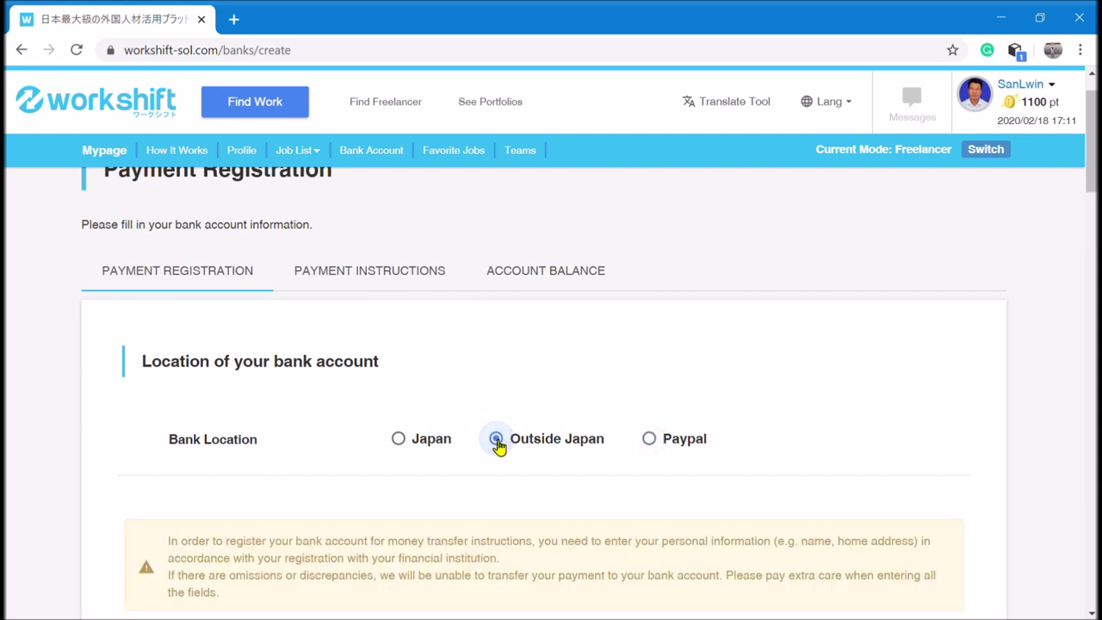
# Examine the personal information fields required for a bank account outside Japan, from name and home address through country.
pyautogui.scroll(-2, 579, 420)
pyautogui.scroll(-1, 602, 414)
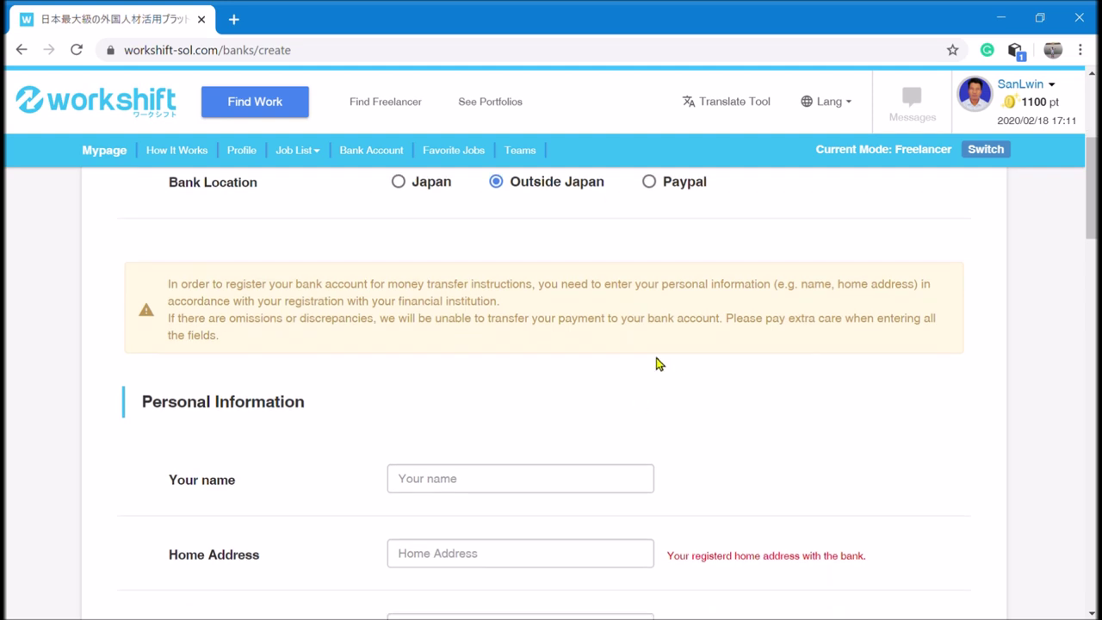
pyautogui.scroll(-1, 645, 353)
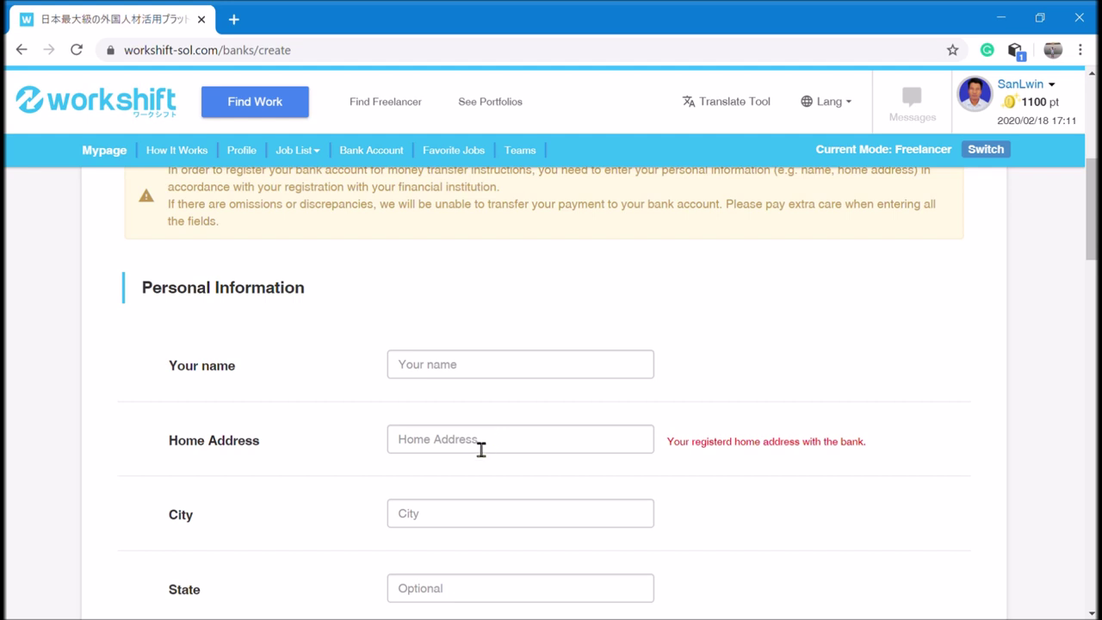
pyautogui.scroll(-1, 481, 449)
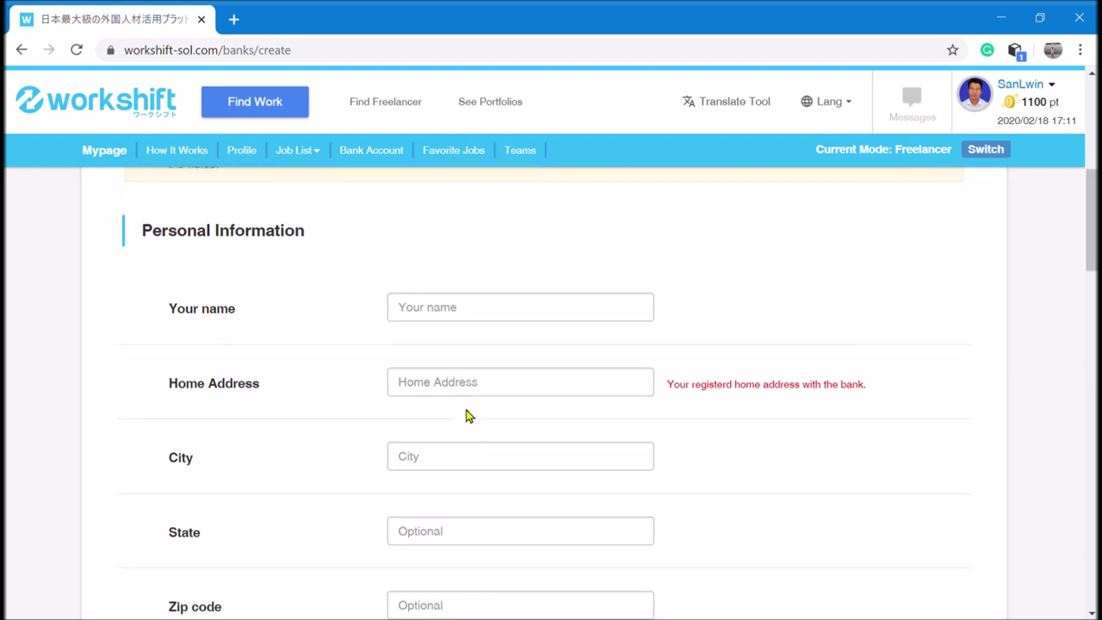
pyautogui.scroll(-2, 469, 459)
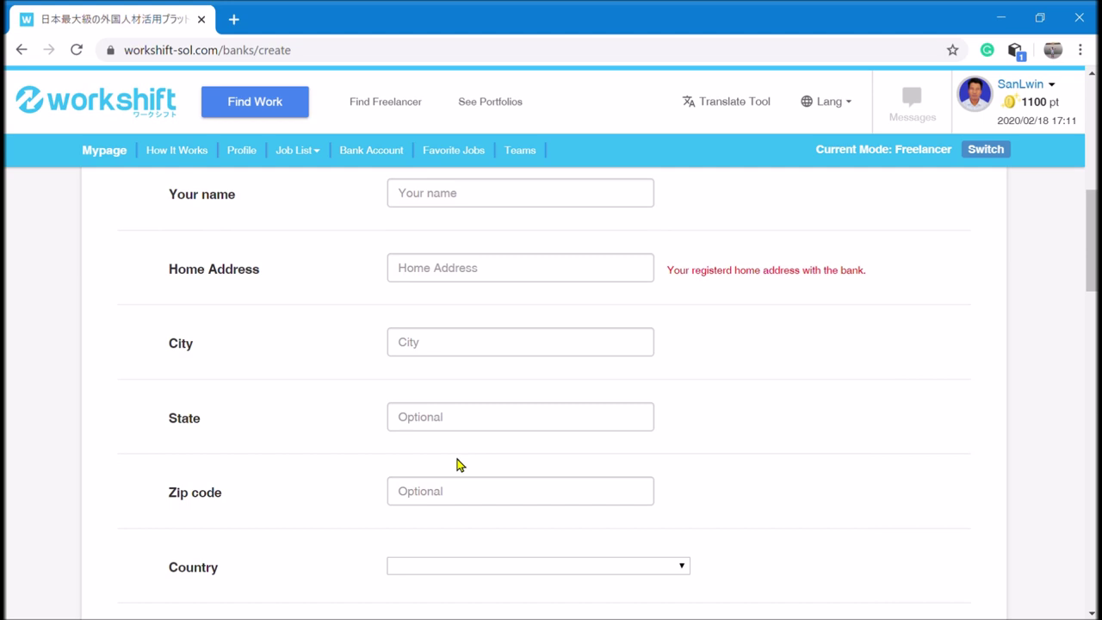
pyautogui.scroll(-2, 455, 462)
pyautogui.scroll(-5, 453, 480)
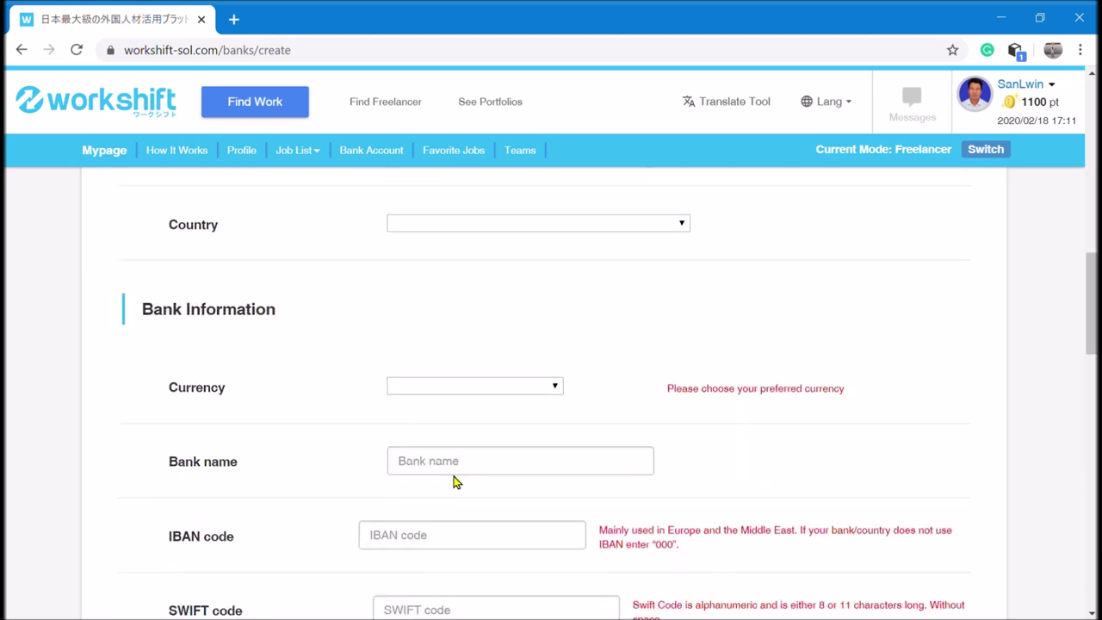
# Examine the bank information fields, including currency, IBAN, SWIFT and bank codes, account number, bank address, e-mail and memo.
pyautogui.click(527, 396)
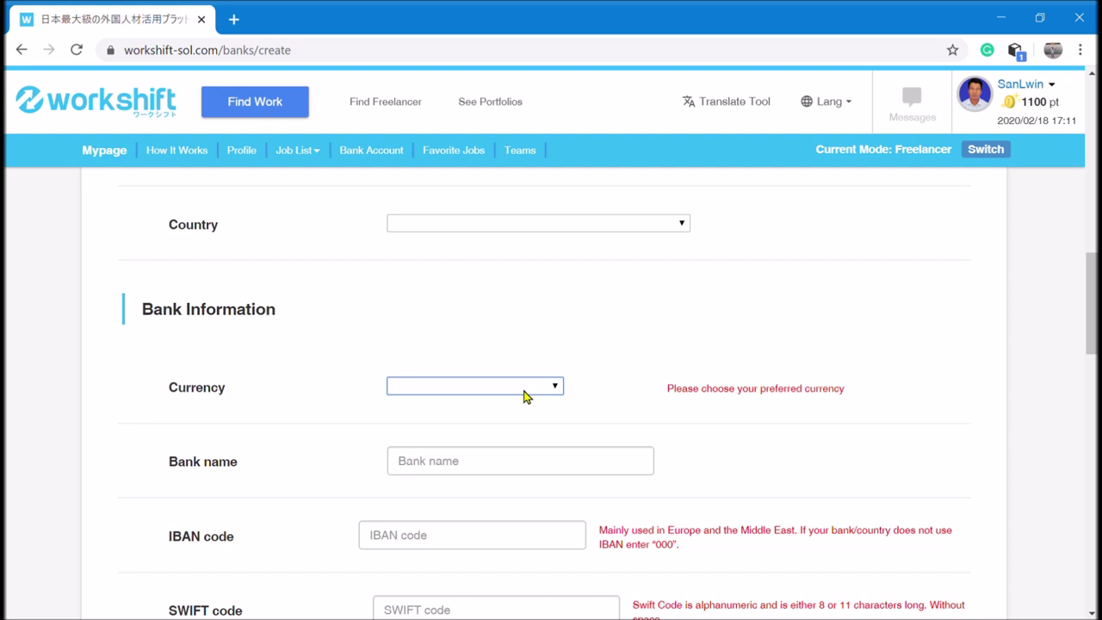
pyautogui.click(592, 357)
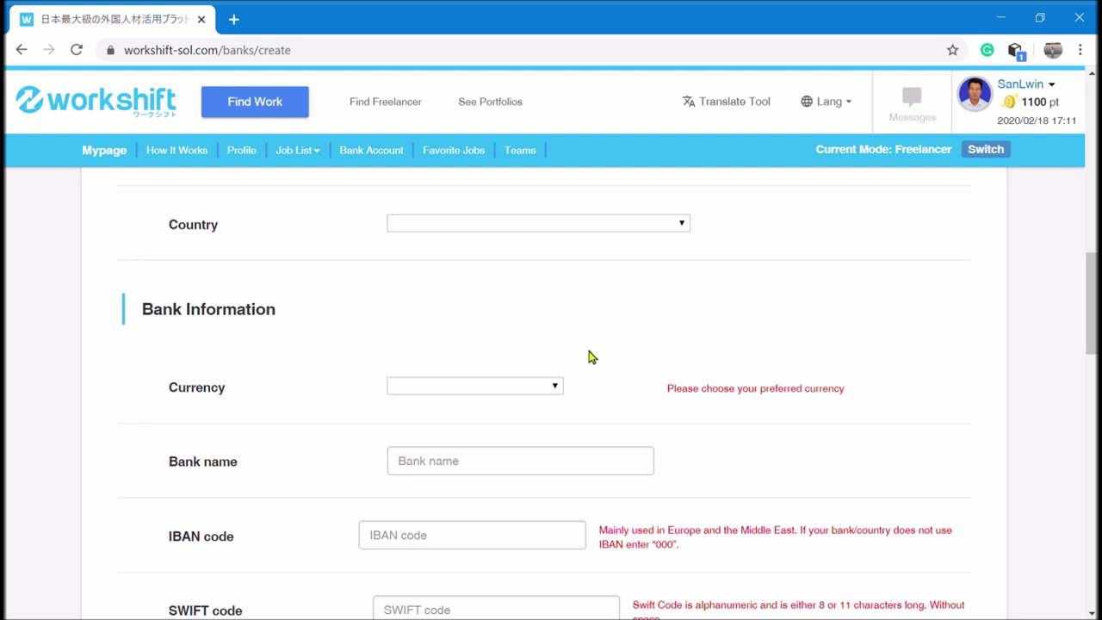
pyautogui.scroll(-1, 545, 432)
pyautogui.scroll(-1, 480, 396)
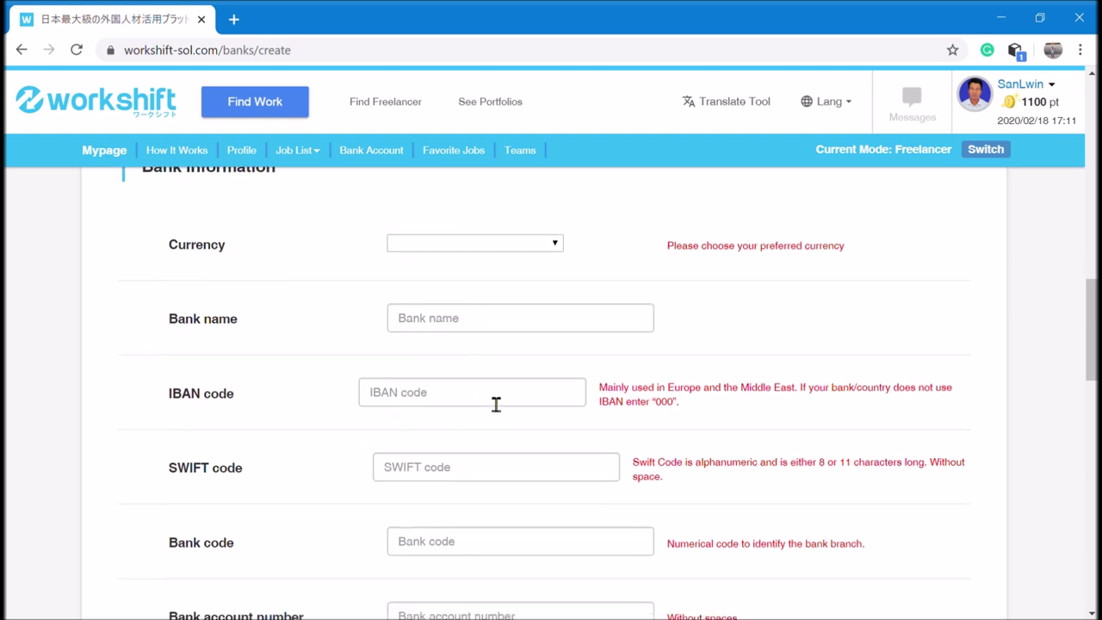
pyautogui.scroll(-1, 495, 405)
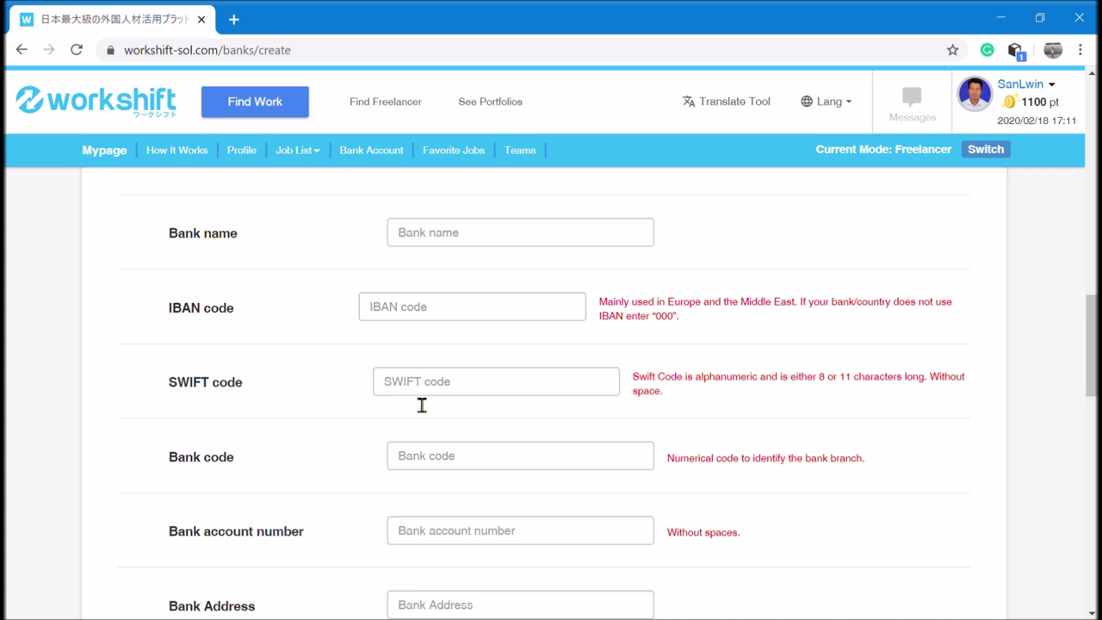
pyautogui.scroll(-1, 422, 404)
pyautogui.scroll(-1, 505, 442)
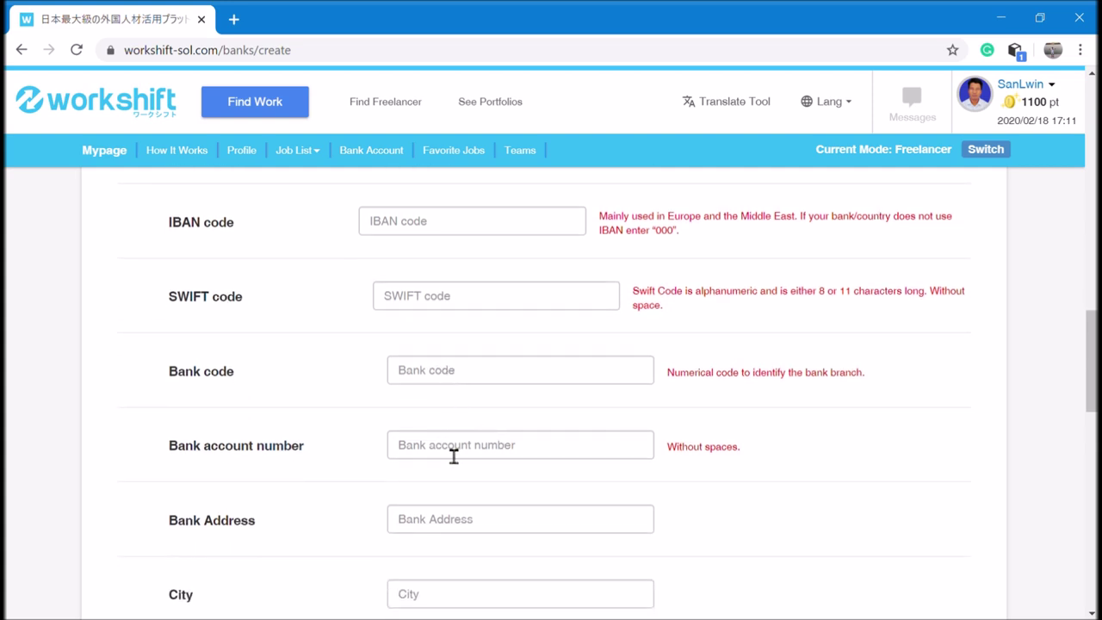
pyautogui.scroll(-1, 453, 456)
pyautogui.scroll(-1, 454, 456)
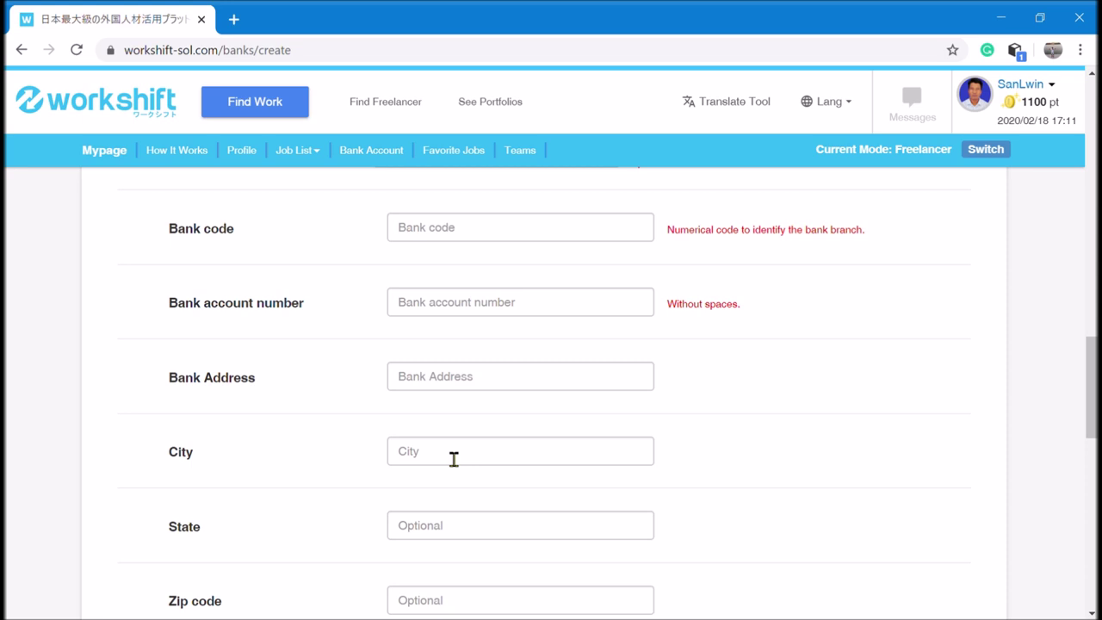
pyautogui.scroll(-2, 463, 513)
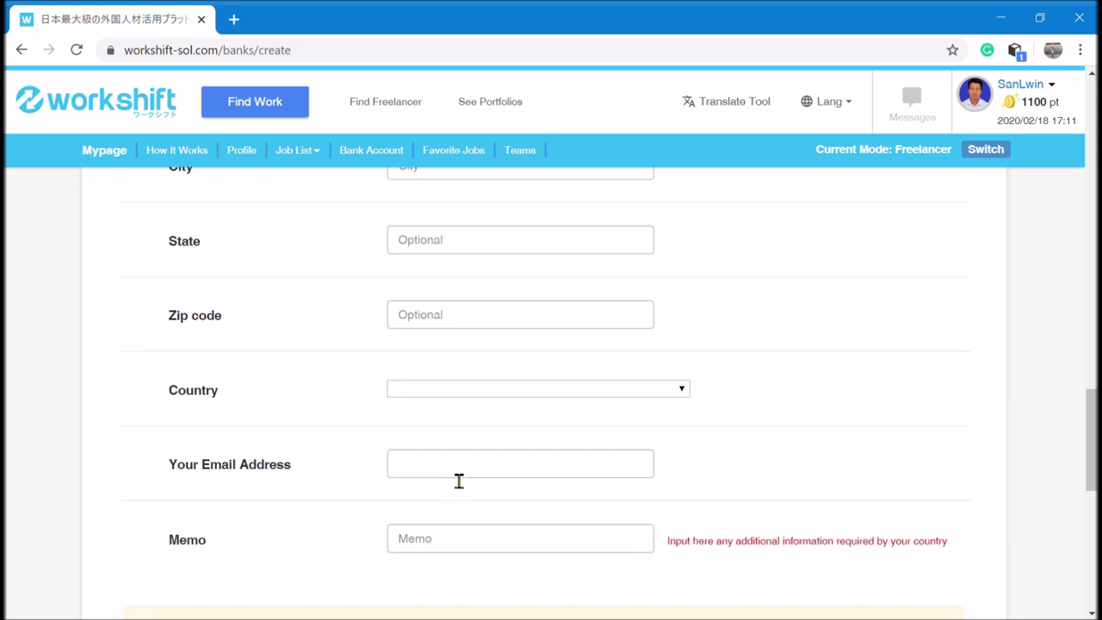
pyautogui.scroll(-1, 456, 490)
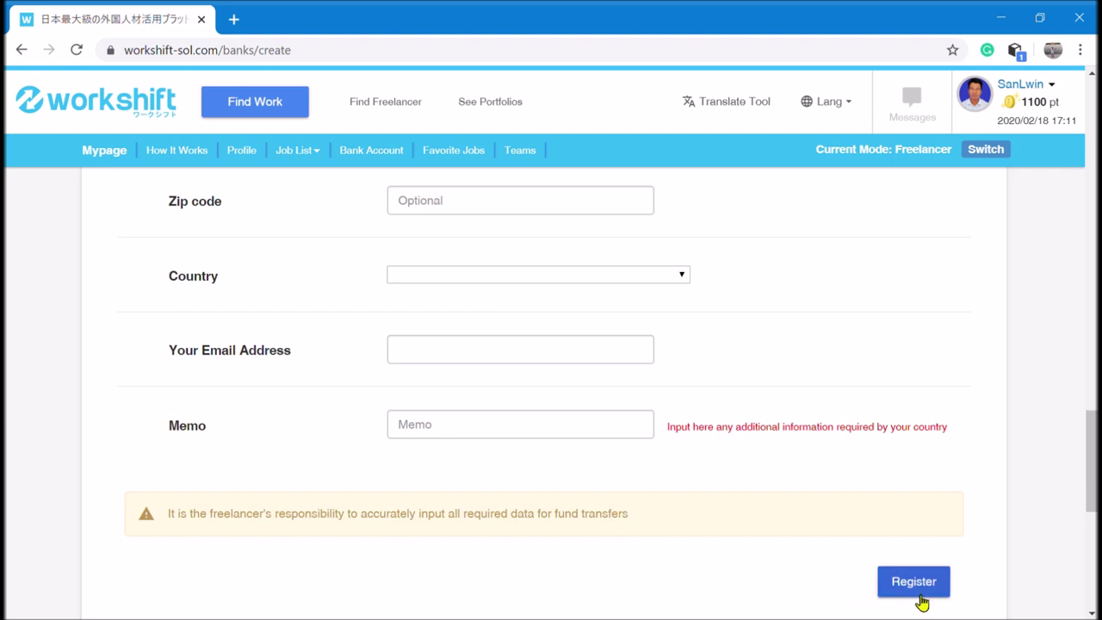
# Switch the bank location to Paypal and examine the personal and PayPal information fields it requires.
pyautogui.scroll(5, 747, 516)
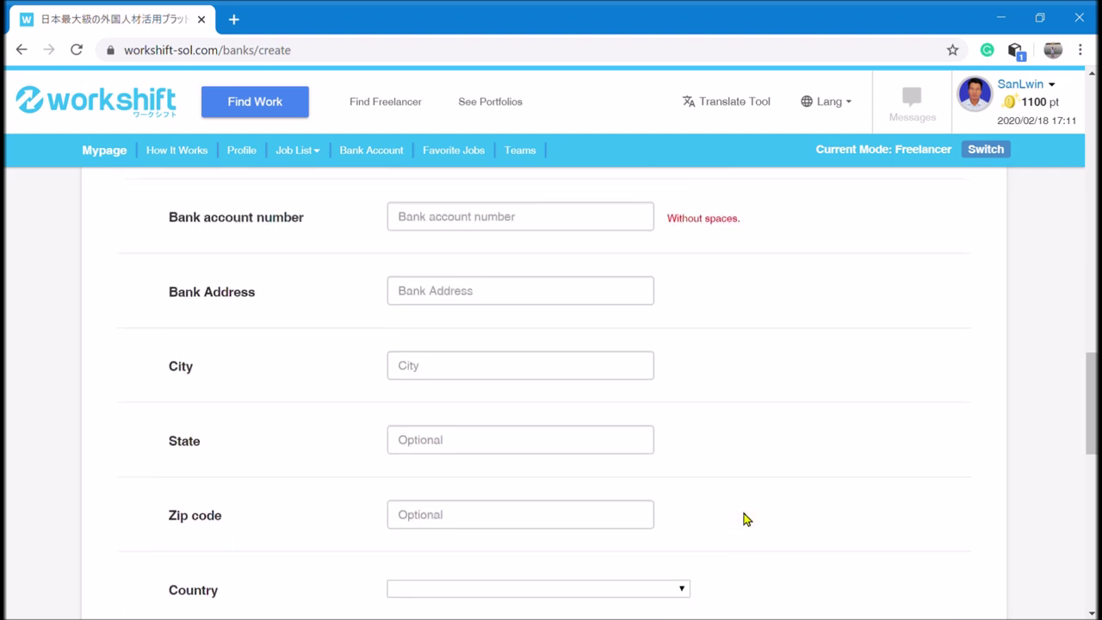
pyautogui.scroll(10, 747, 519)
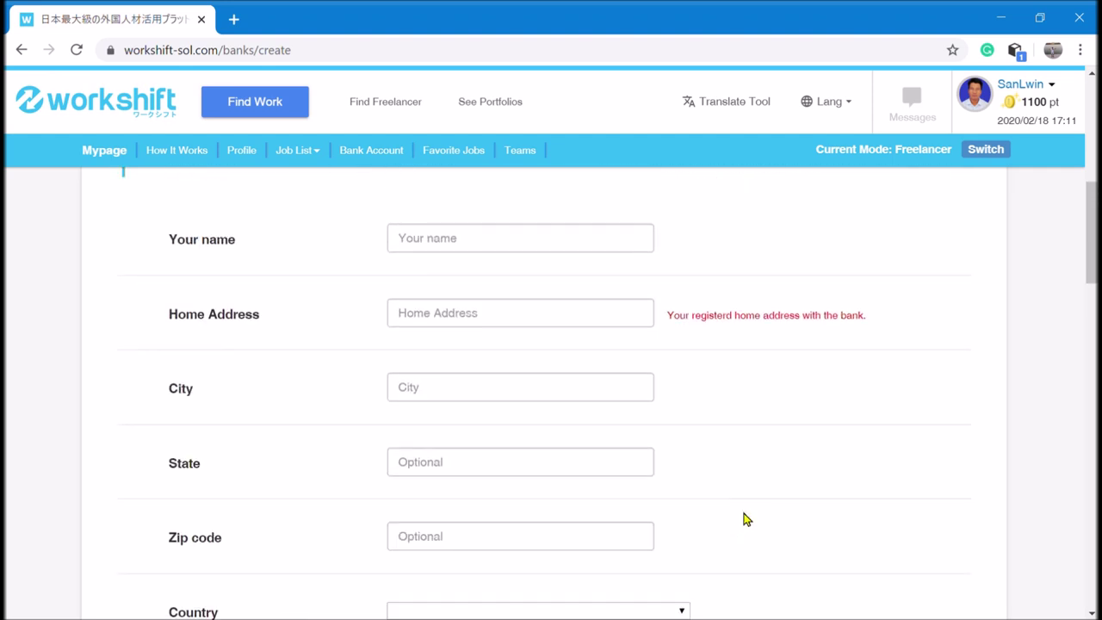
pyautogui.scroll(2, 746, 518)
pyautogui.click(652, 355)
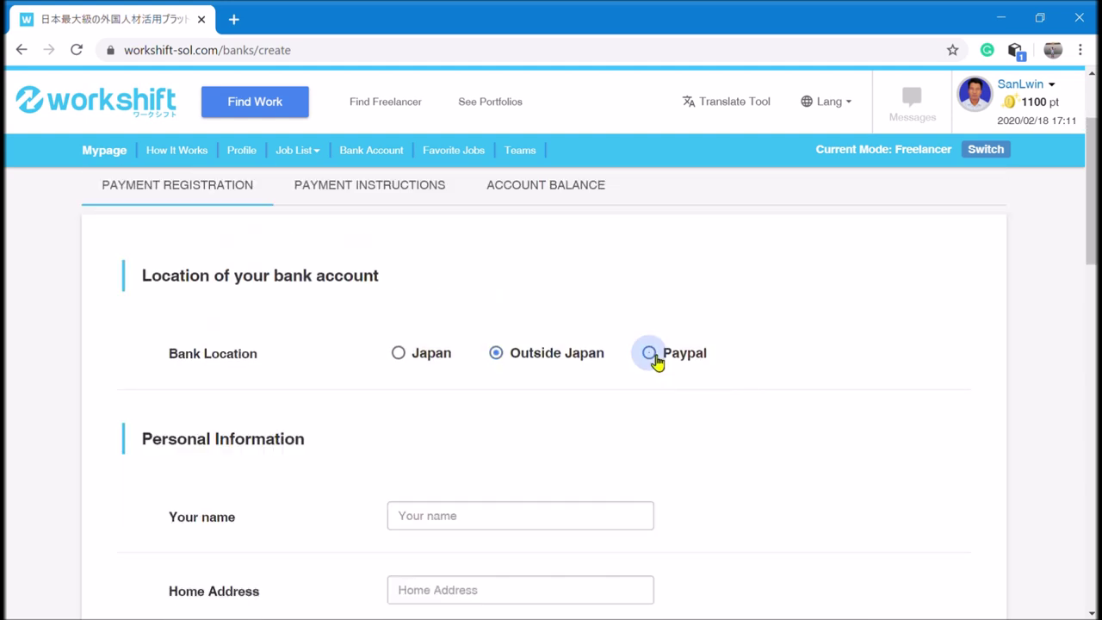
pyautogui.scroll(-5, 763, 431)
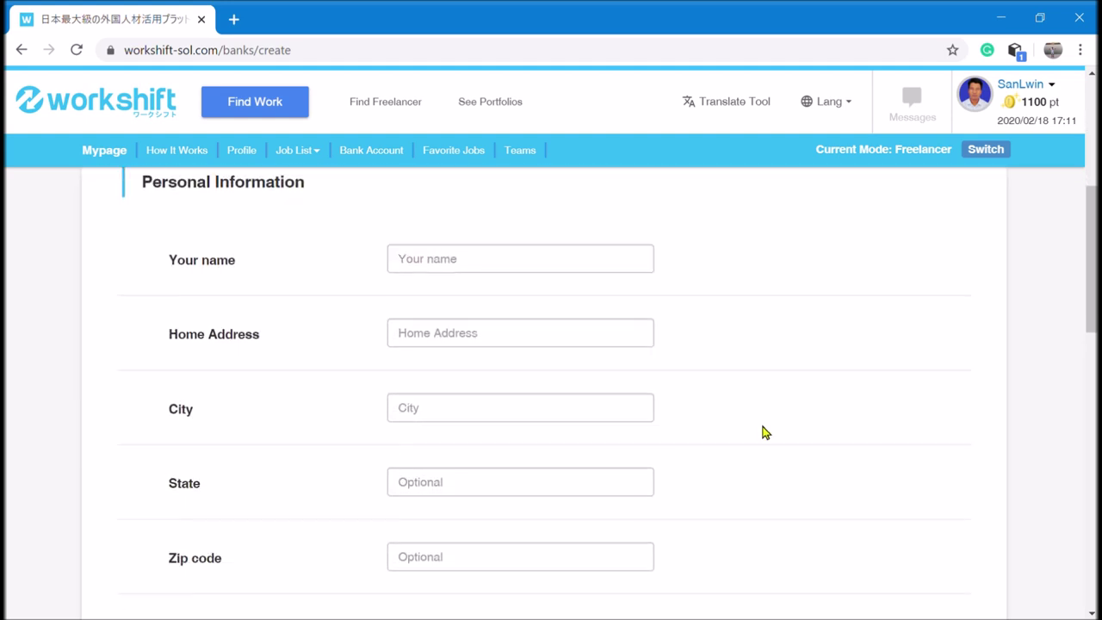
pyautogui.scroll(-1, 762, 430)
pyautogui.scroll(-2, 521, 482)
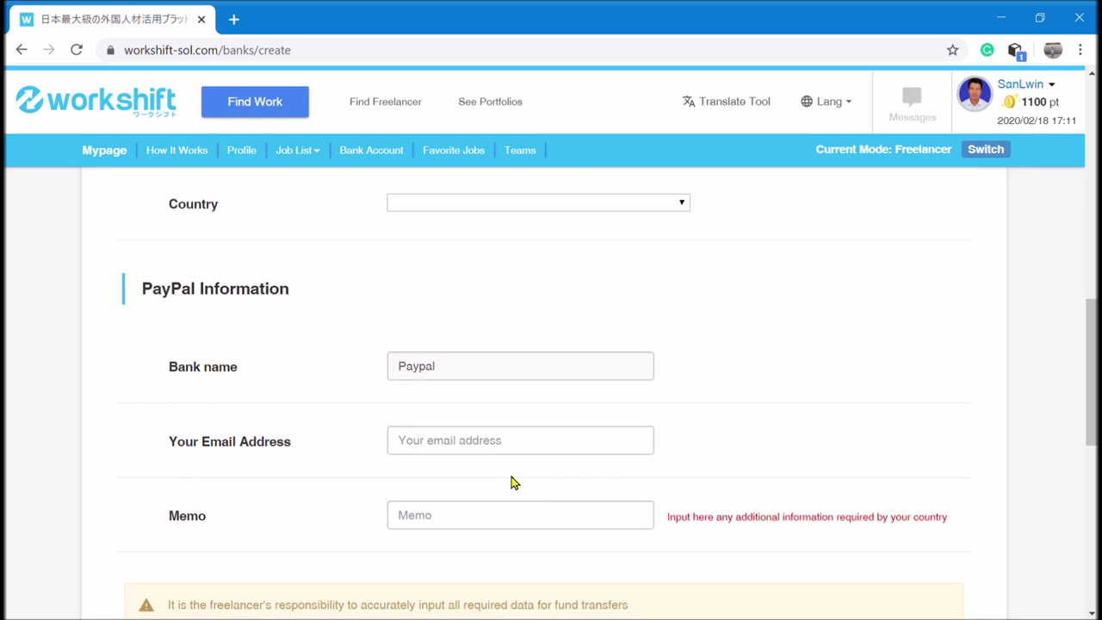
pyautogui.scroll(-2, 547, 457)
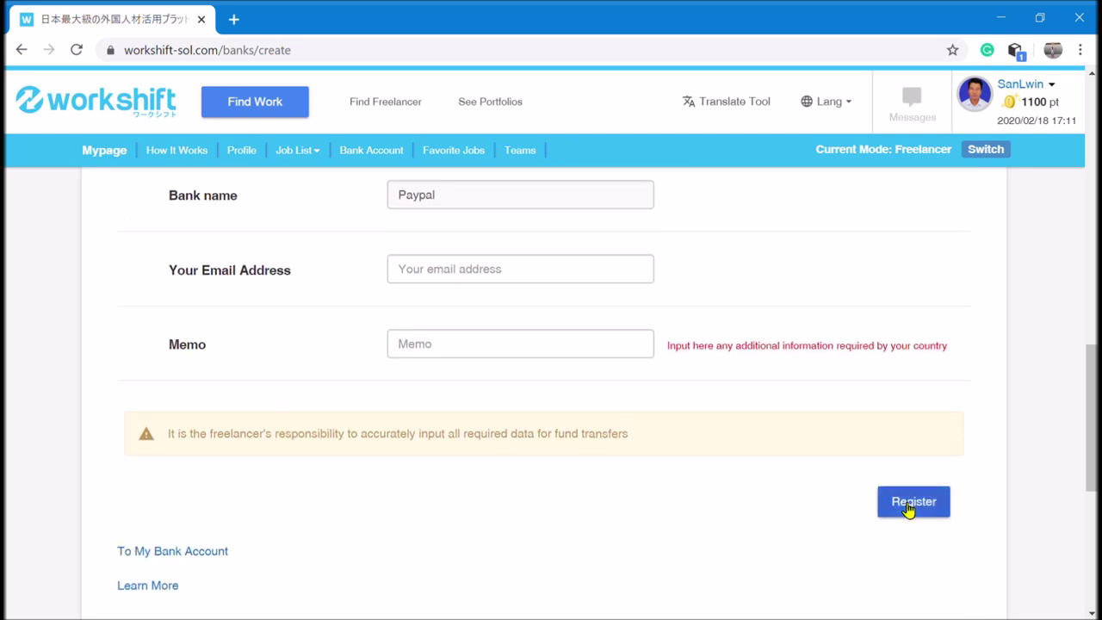
pyautogui.scroll(7, 626, 508)
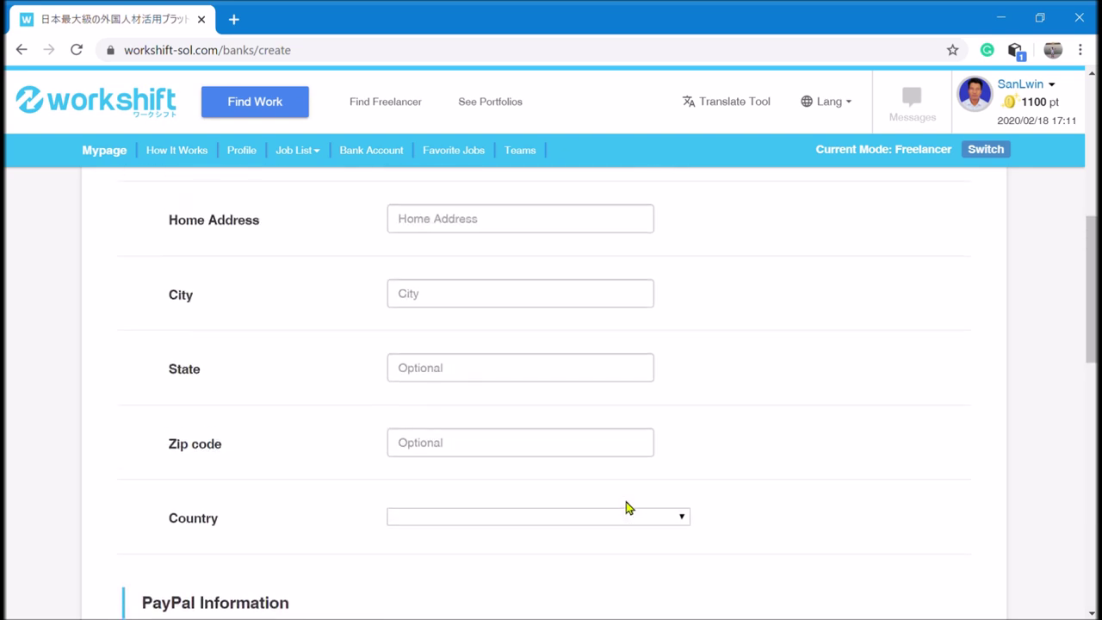
pyautogui.scroll(4, 626, 508)
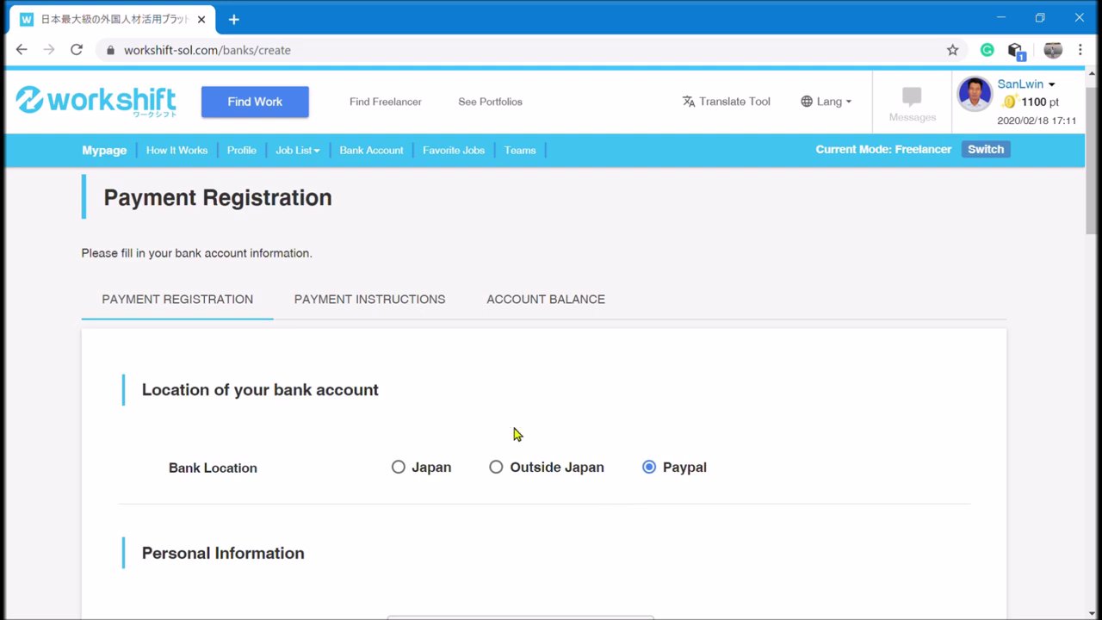
# Open the payment instructions and review the withdrawal amount rules and the bank accounts registered outside Japan.
pyautogui.click(390, 310)
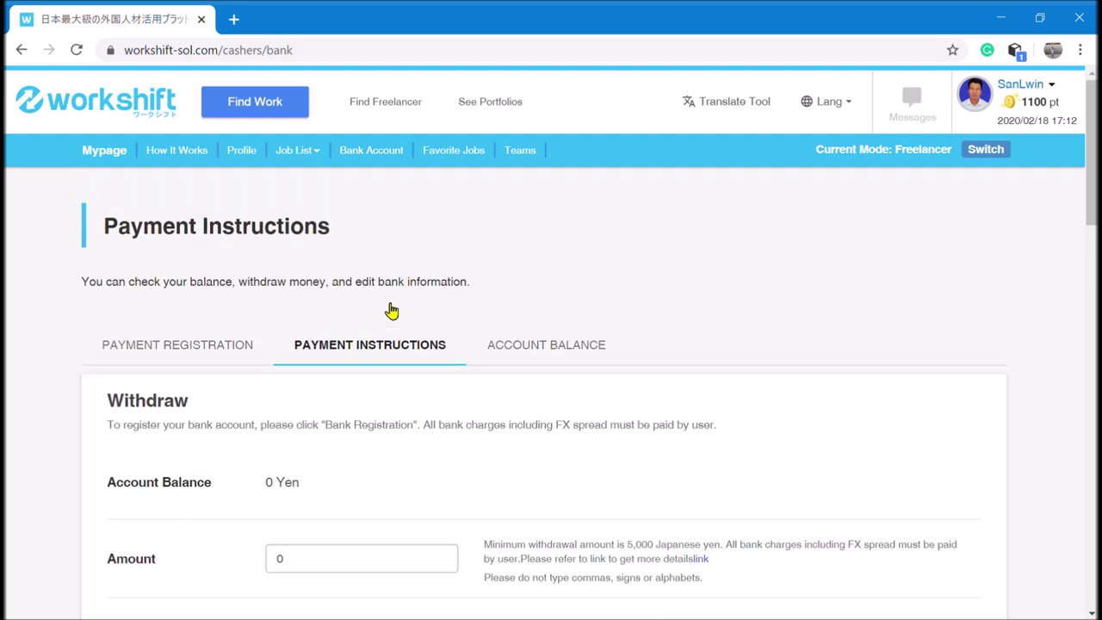
pyautogui.scroll(-2, 659, 314)
pyautogui.scroll(-2, 667, 319)
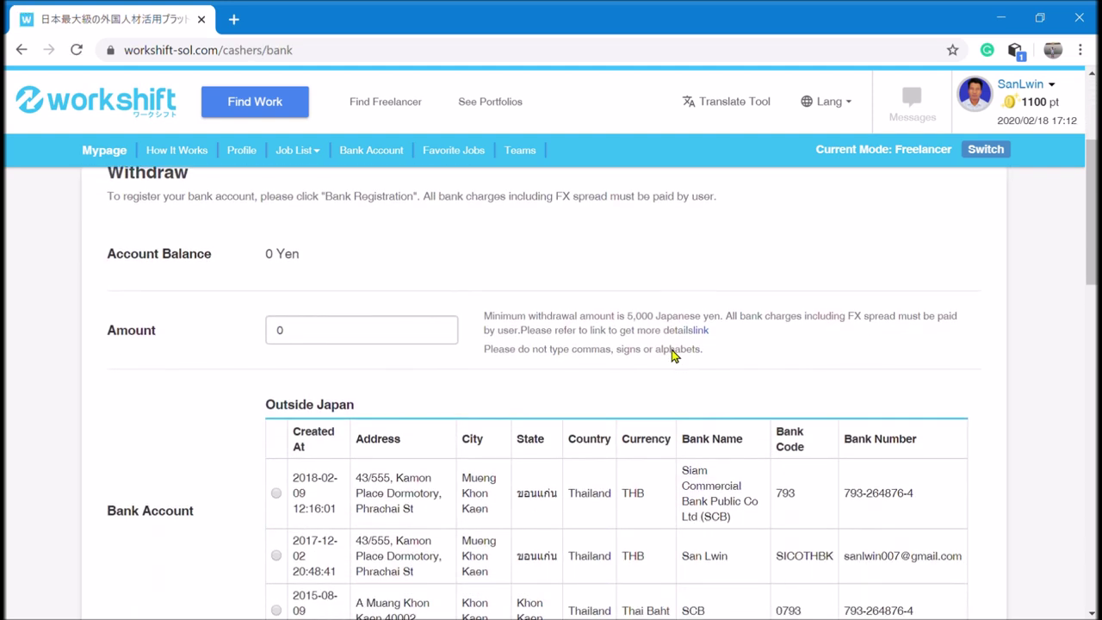
pyautogui.scroll(1, 684, 361)
pyautogui.scroll(1, 680, 358)
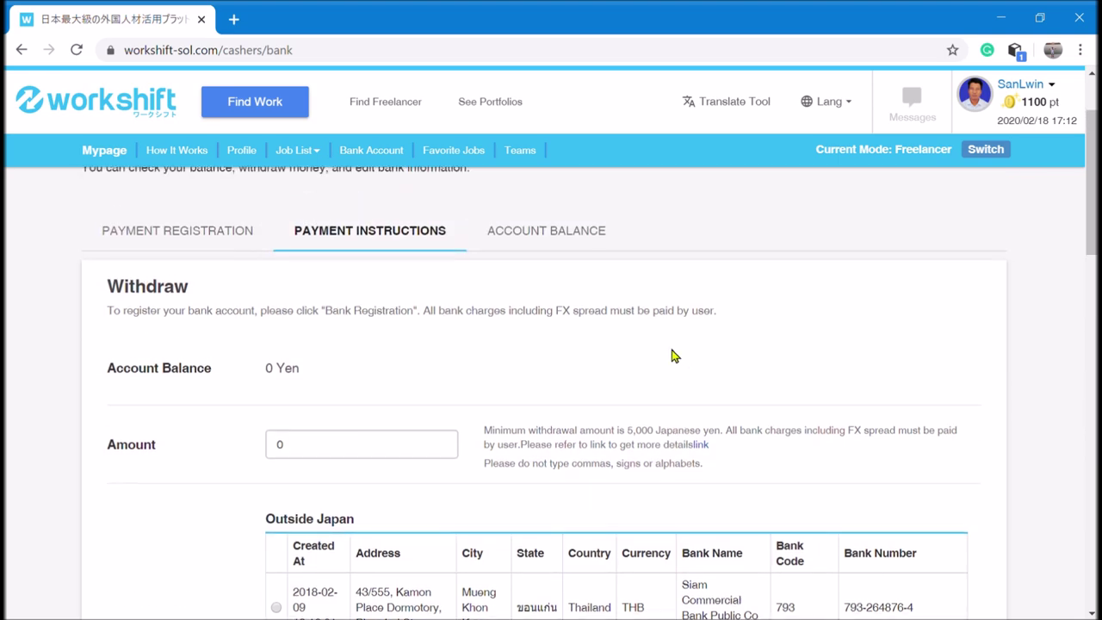
pyautogui.scroll(1, 634, 415)
pyautogui.scroll(-1, 635, 418)
# Open the account balance and review the received and withdrawn payments with their job titles, dates and statuses.
pyautogui.click(534, 237)
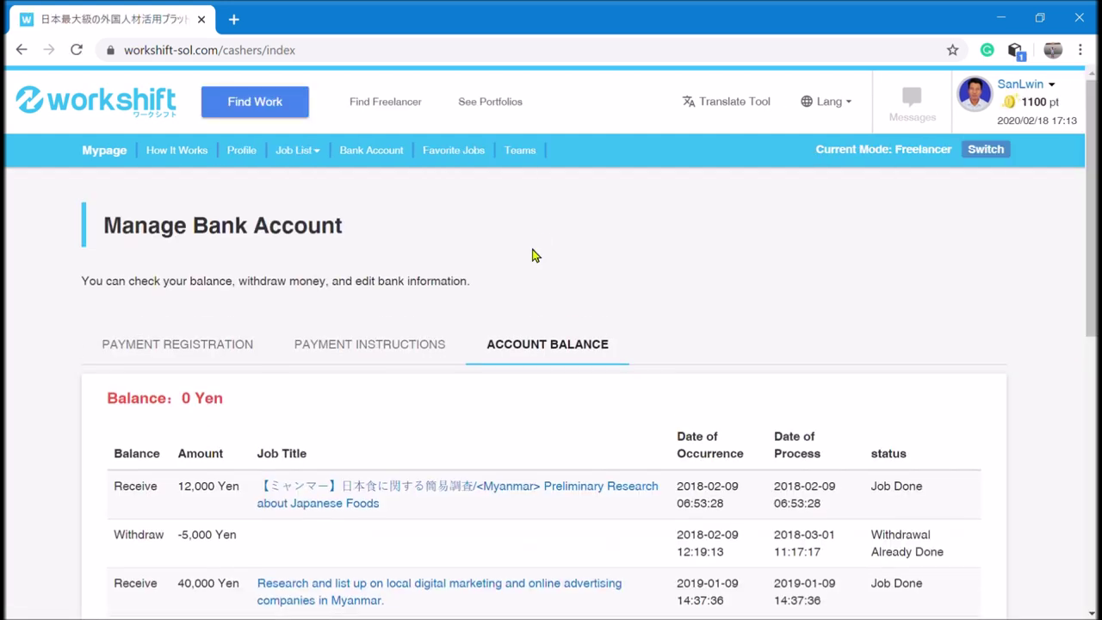
pyautogui.scroll(-1, 536, 250)
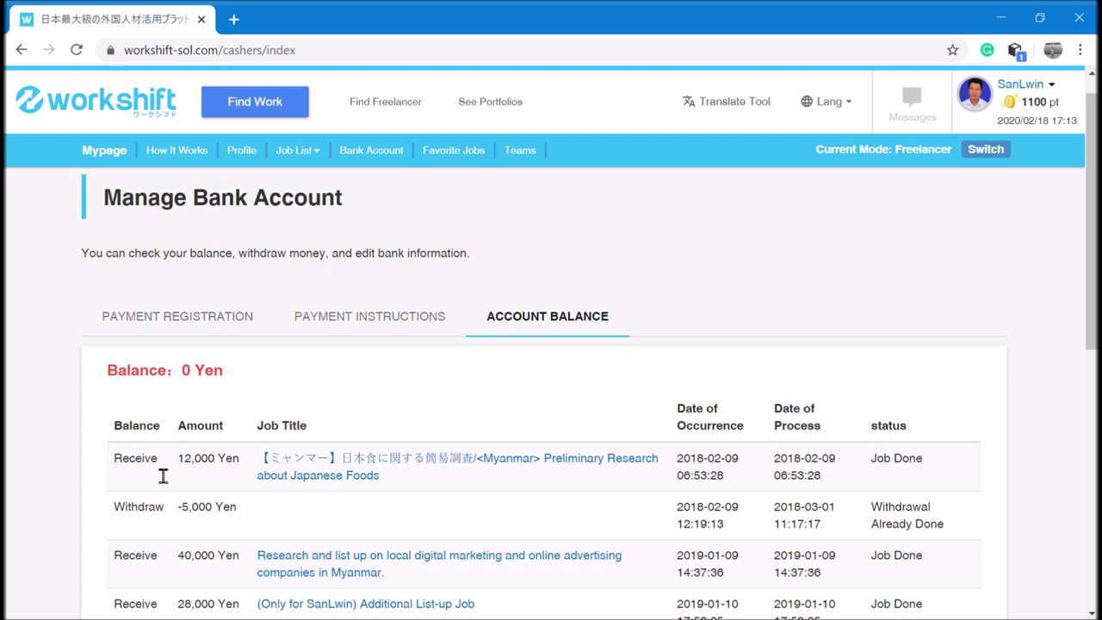
pyautogui.scroll(-1, 159, 571)
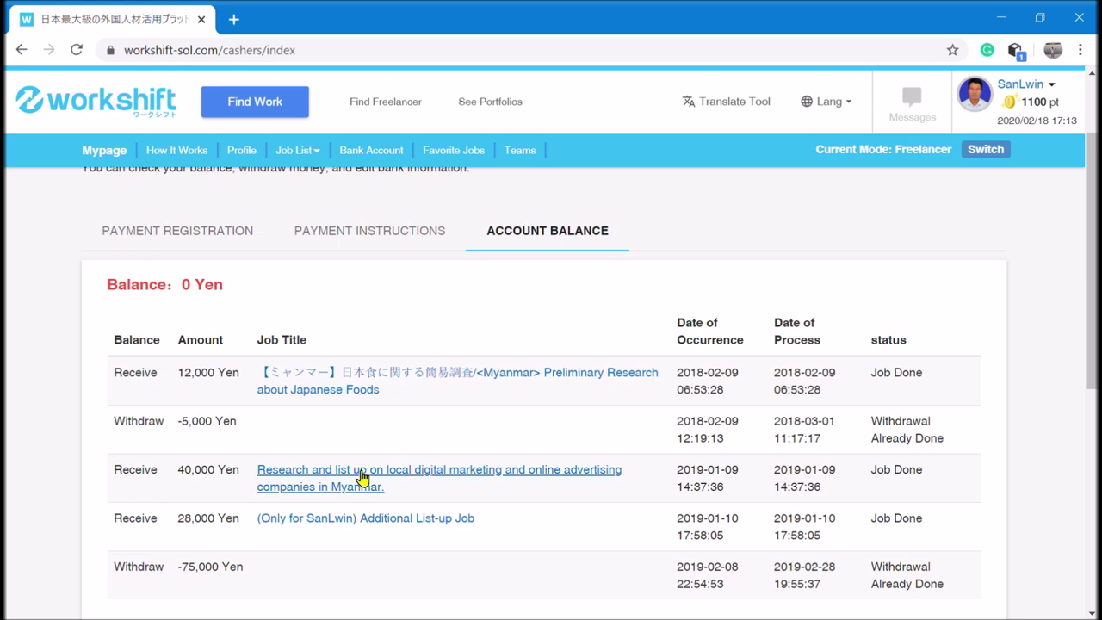
pyautogui.scroll(2, 472, 497)
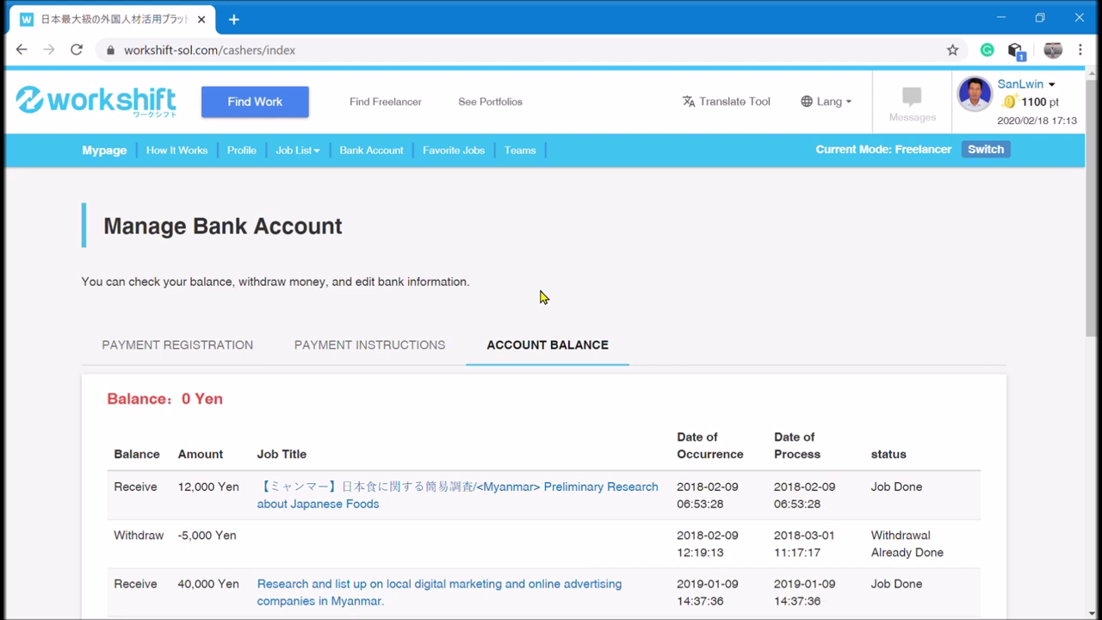
# Open the favorite jobs list and review its status filters and the saved job's type, client, offer count and status.
pyautogui.click(454, 152)
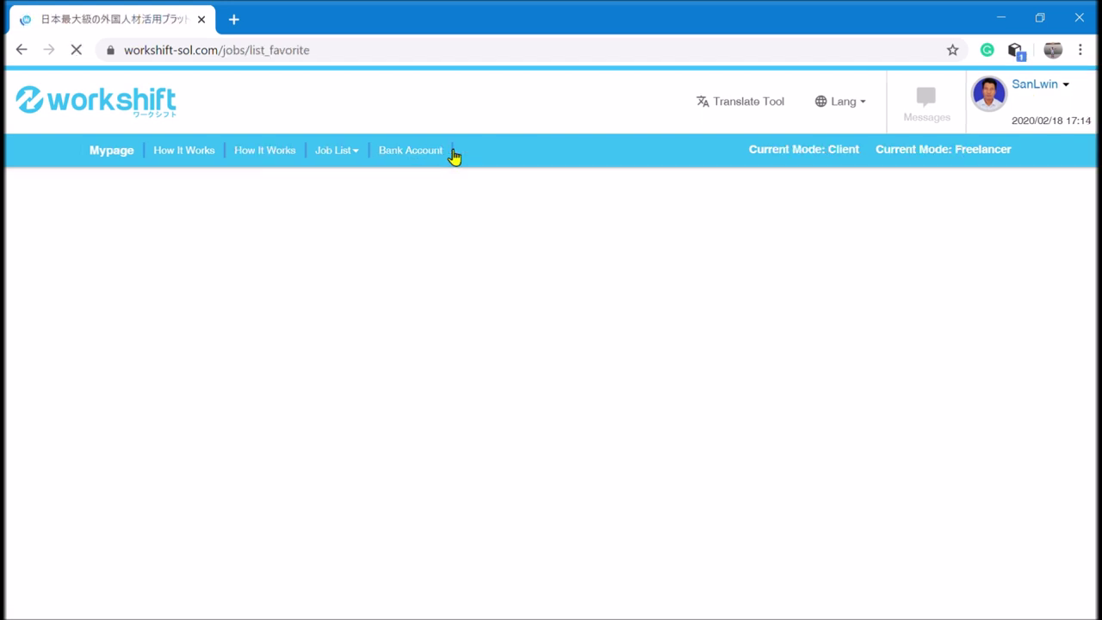
pyautogui.scroll(-1, 624, 282)
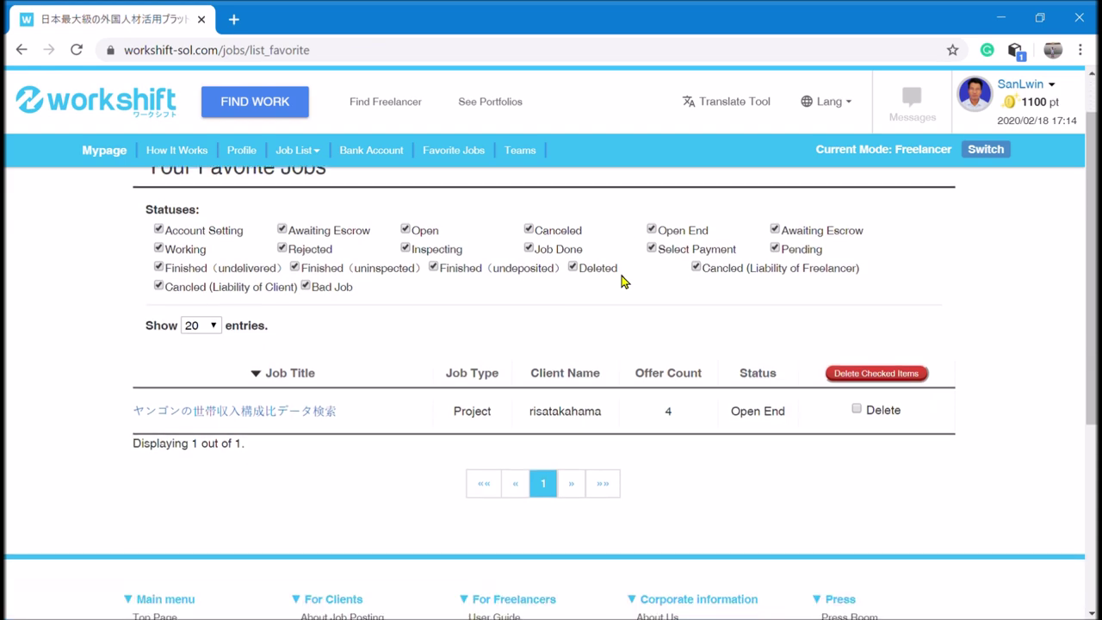
pyautogui.scroll(-1, 623, 291)
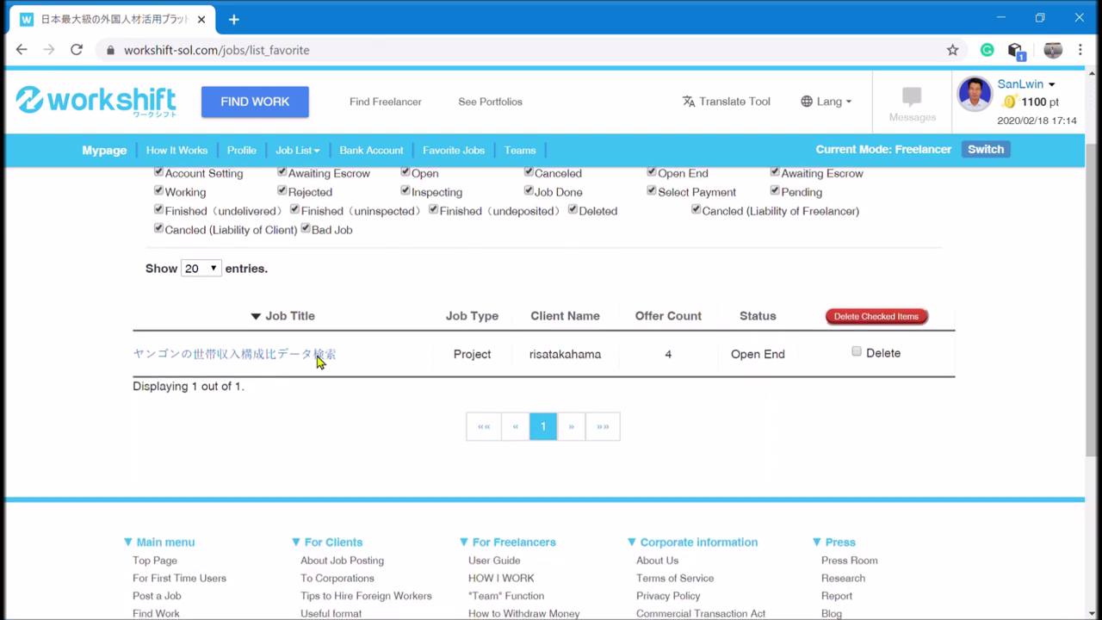
pyautogui.scroll(1, 546, 315)
pyautogui.scroll(1, 545, 315)
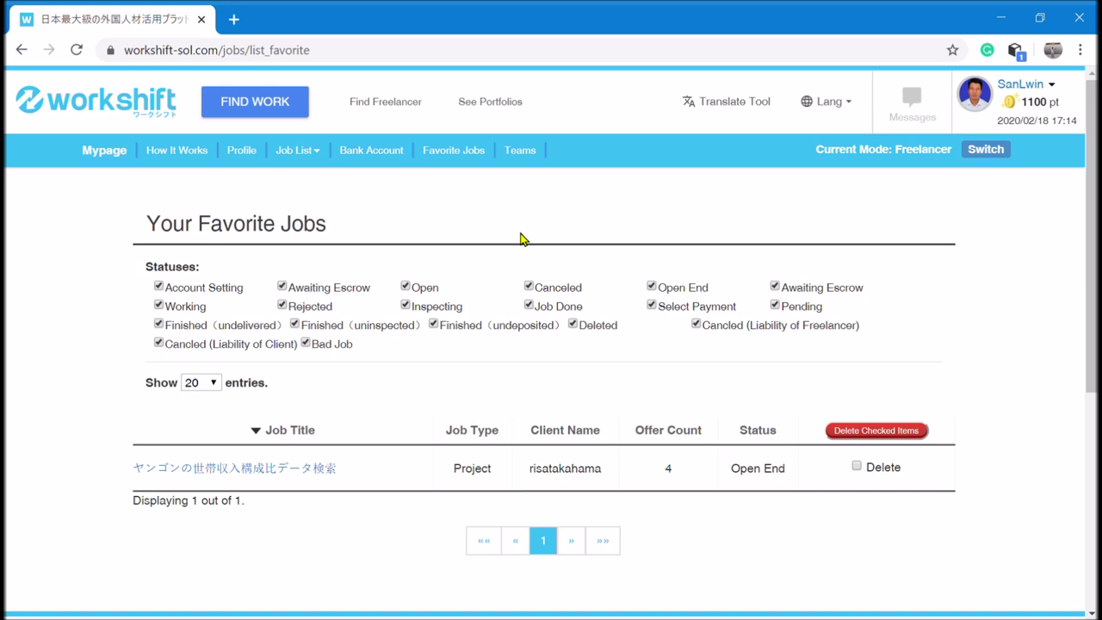
# Open the Find Work page and review the posted jobs with their area limitations, application counts, remaining time, skills and budgets.
pyautogui.click(260, 109)
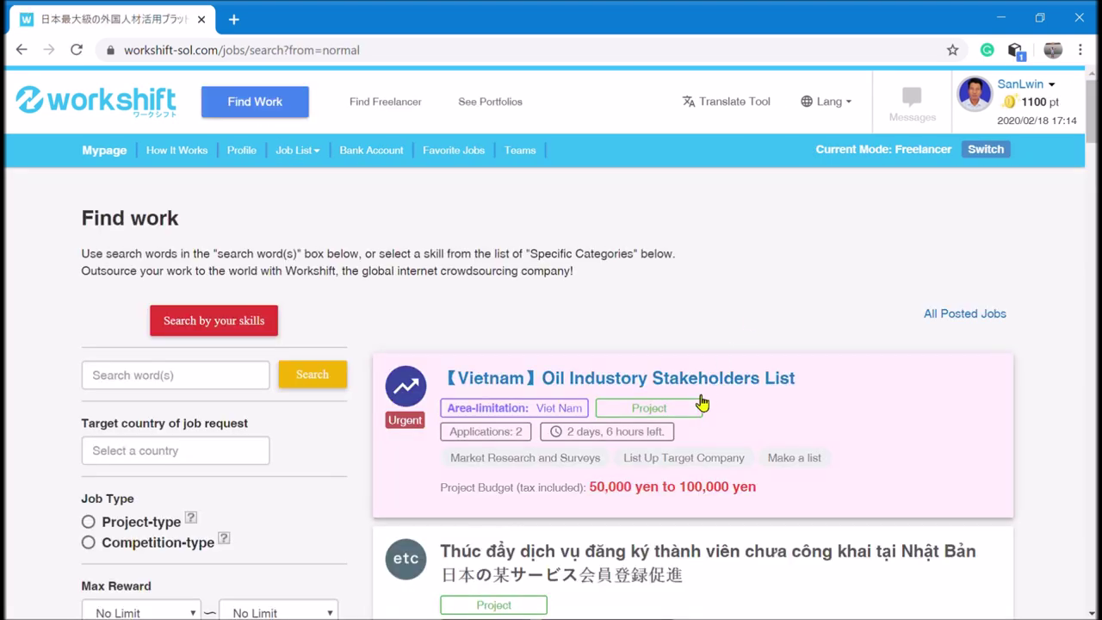
pyautogui.scroll(-1, 800, 388)
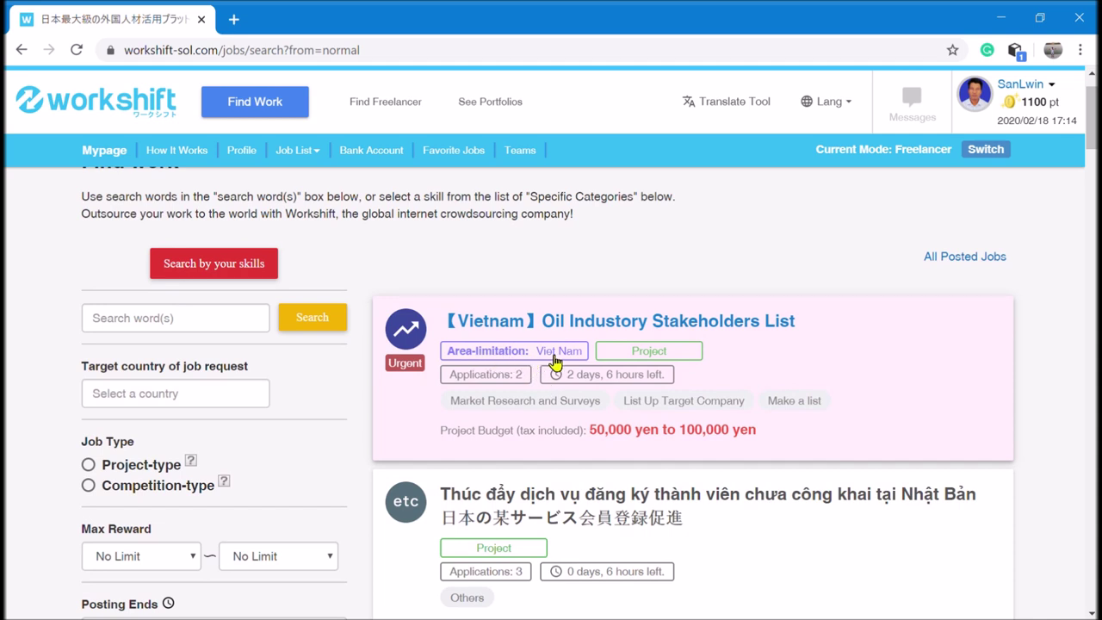
pyautogui.scroll(-1, 555, 362)
pyautogui.scroll(-2, 521, 445)
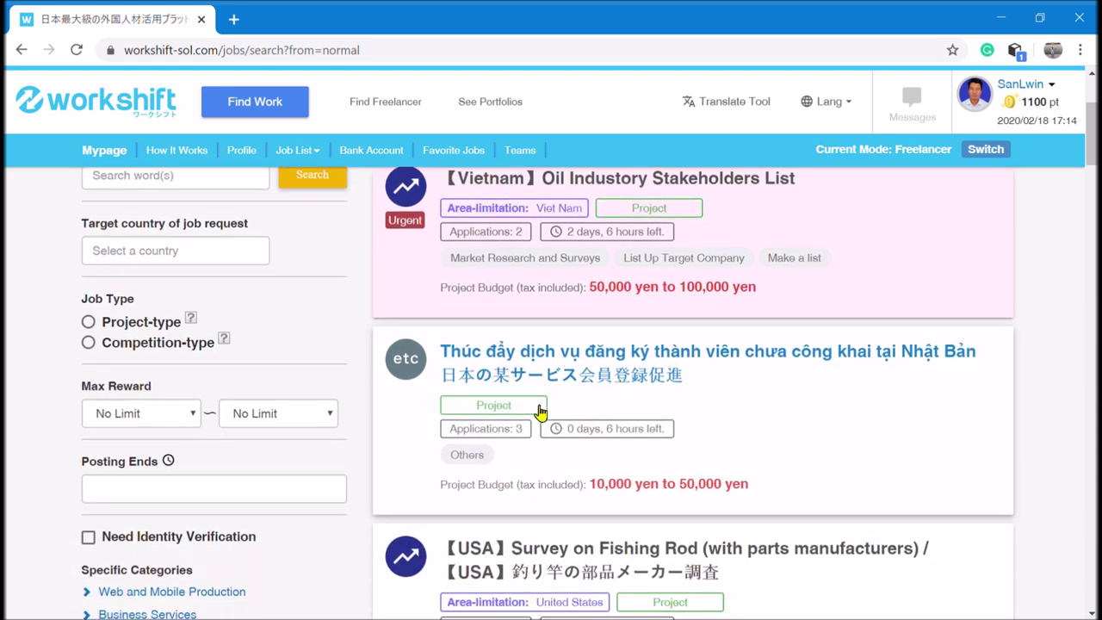
pyautogui.scroll(-2, 541, 411)
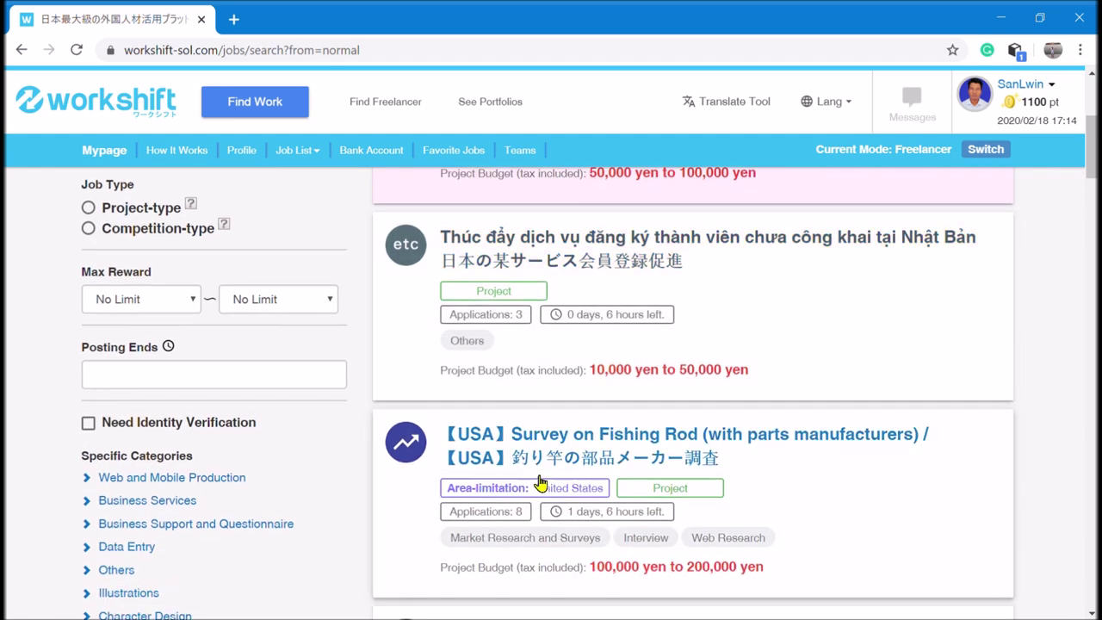
pyautogui.scroll(-2, 544, 505)
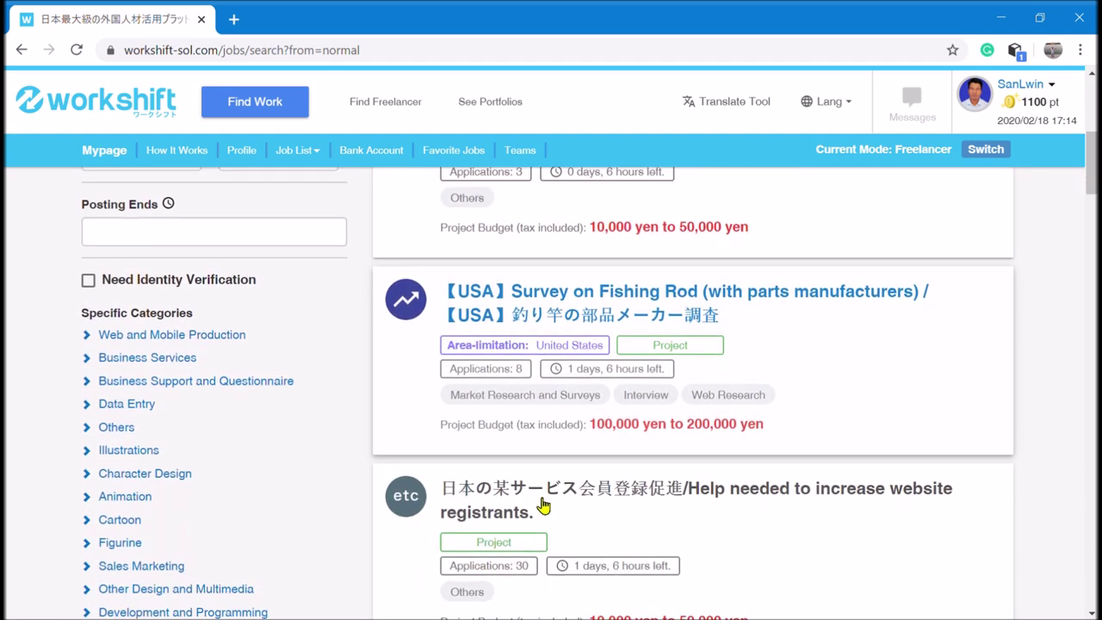
pyautogui.scroll(-3, 527, 553)
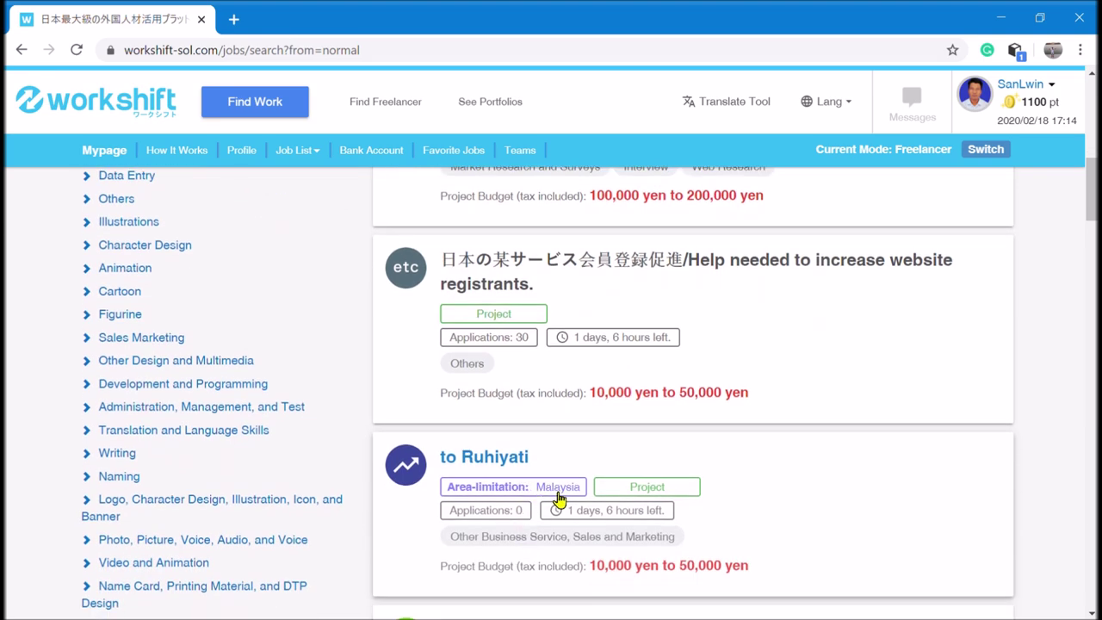
pyautogui.scroll(-2, 558, 499)
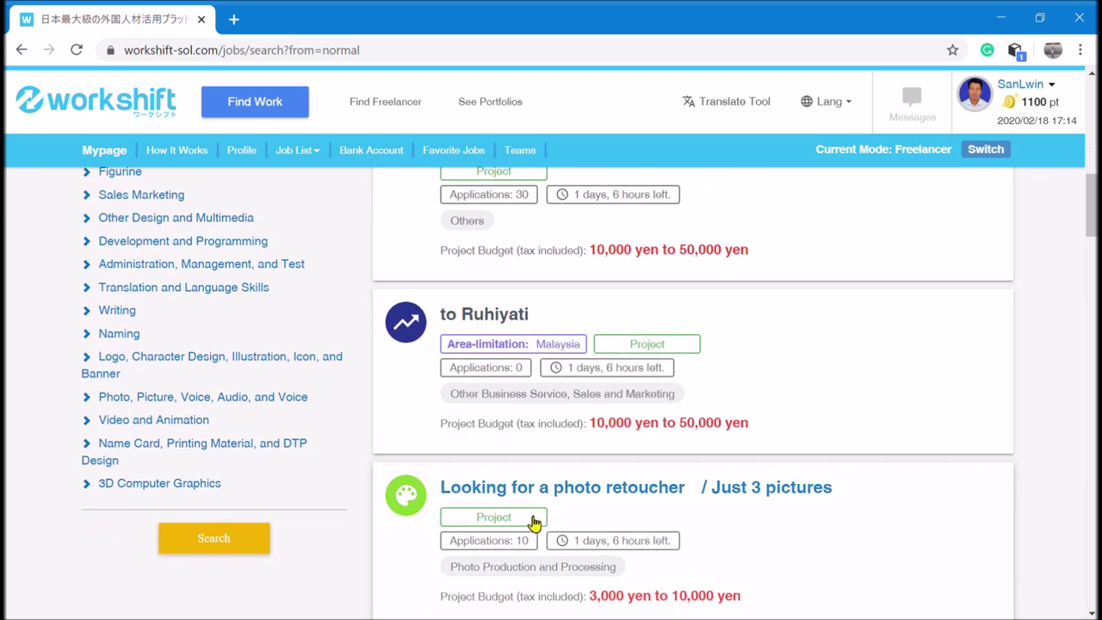
pyautogui.scroll(7, 534, 521)
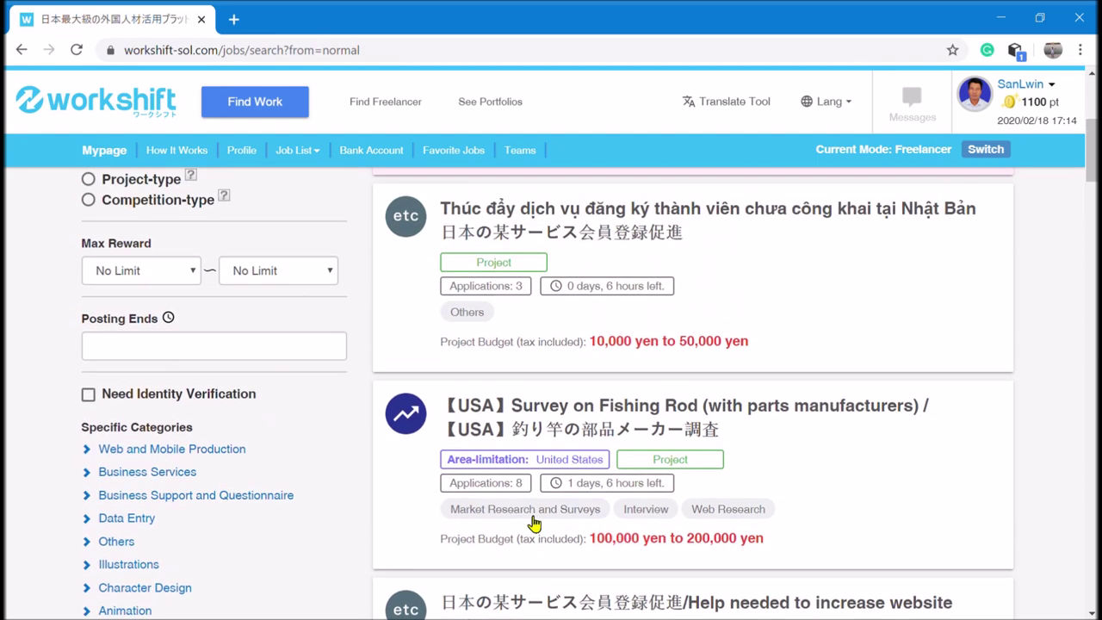
pyautogui.scroll(2, 536, 410)
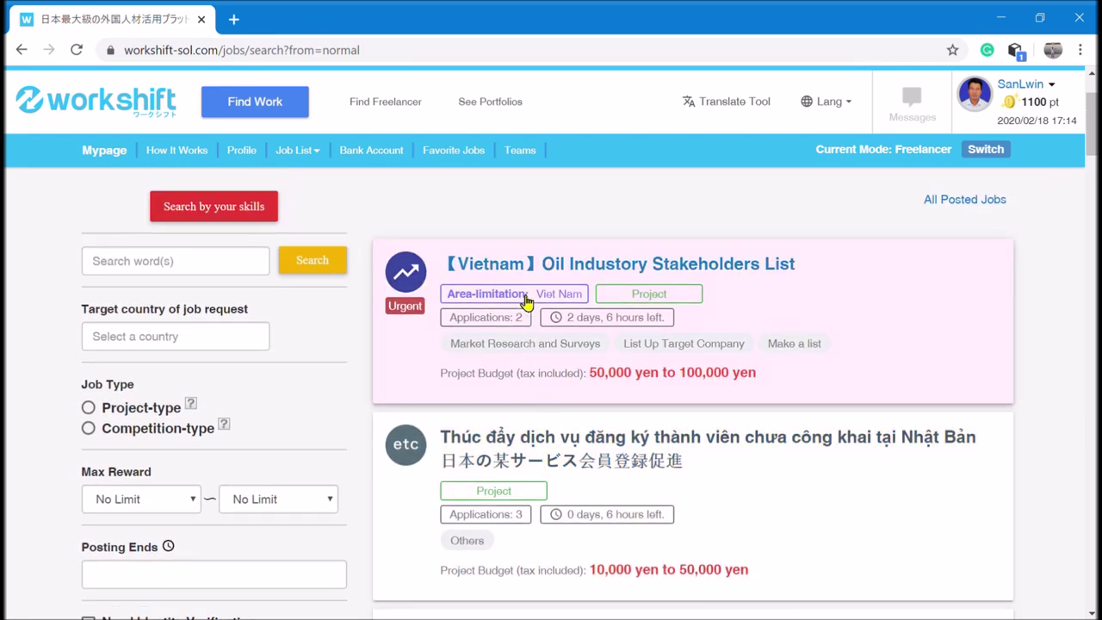
# Look through the posted jobs once more and examine the Specific Categories available for narrowing the job search.
pyautogui.scroll(-3, 733, 512)
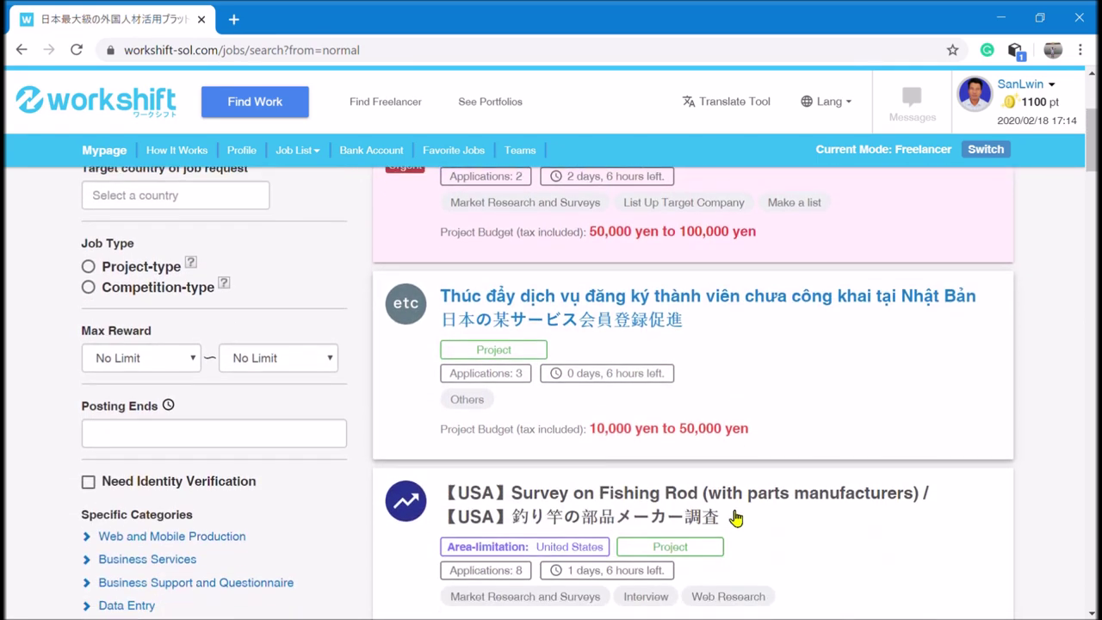
pyautogui.scroll(-2, 732, 514)
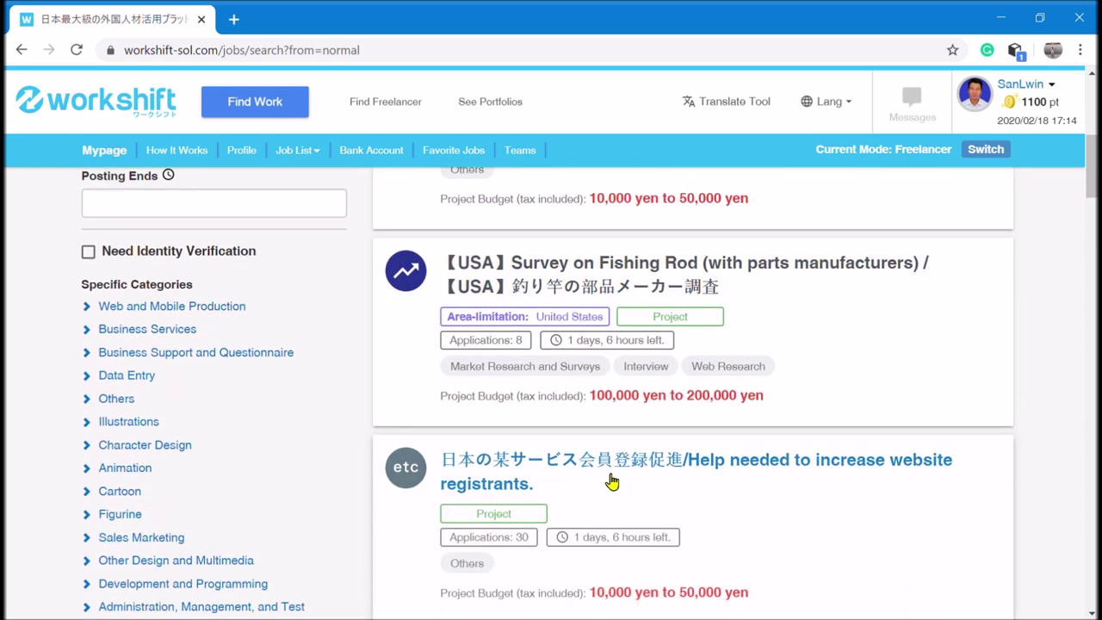
pyautogui.scroll(-2, 611, 486)
pyautogui.scroll(-2, 611, 518)
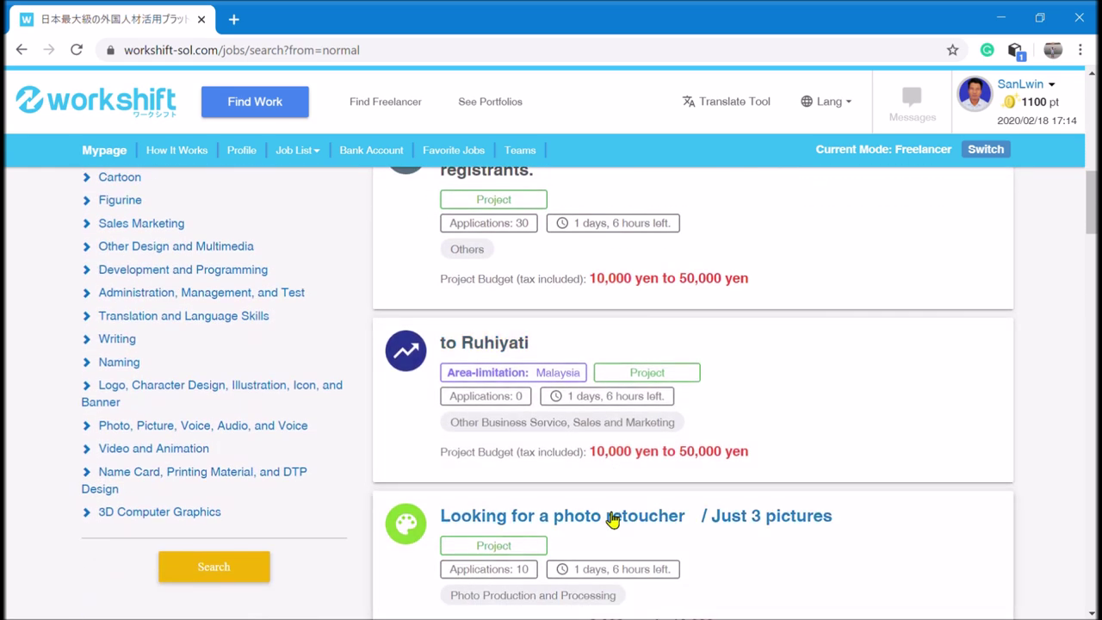
pyautogui.scroll(5, 611, 519)
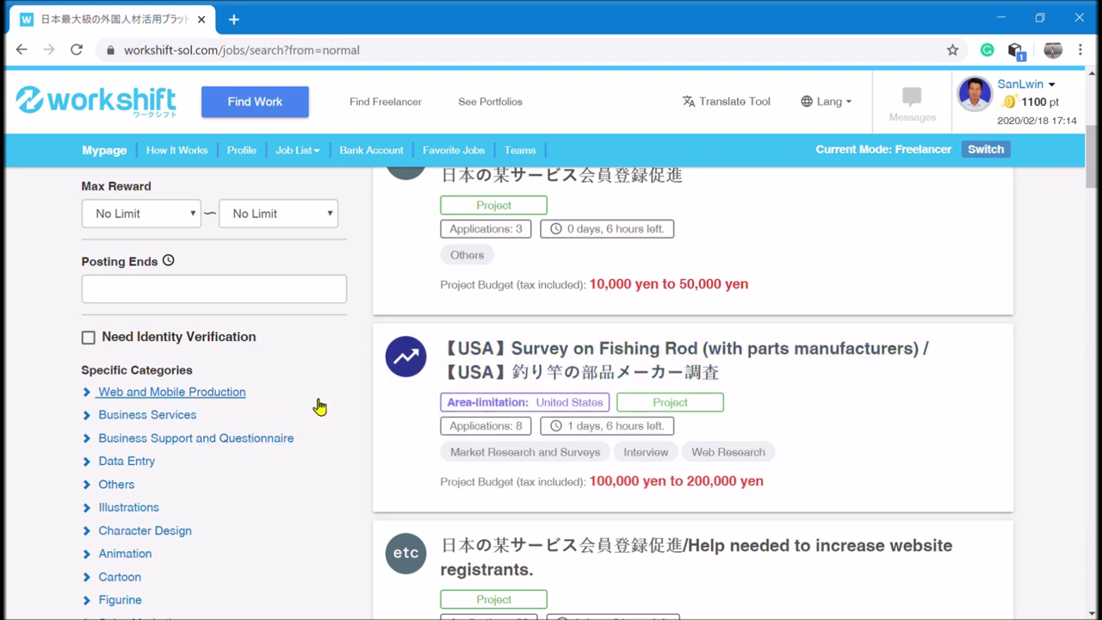
pyautogui.scroll(-1, 318, 406)
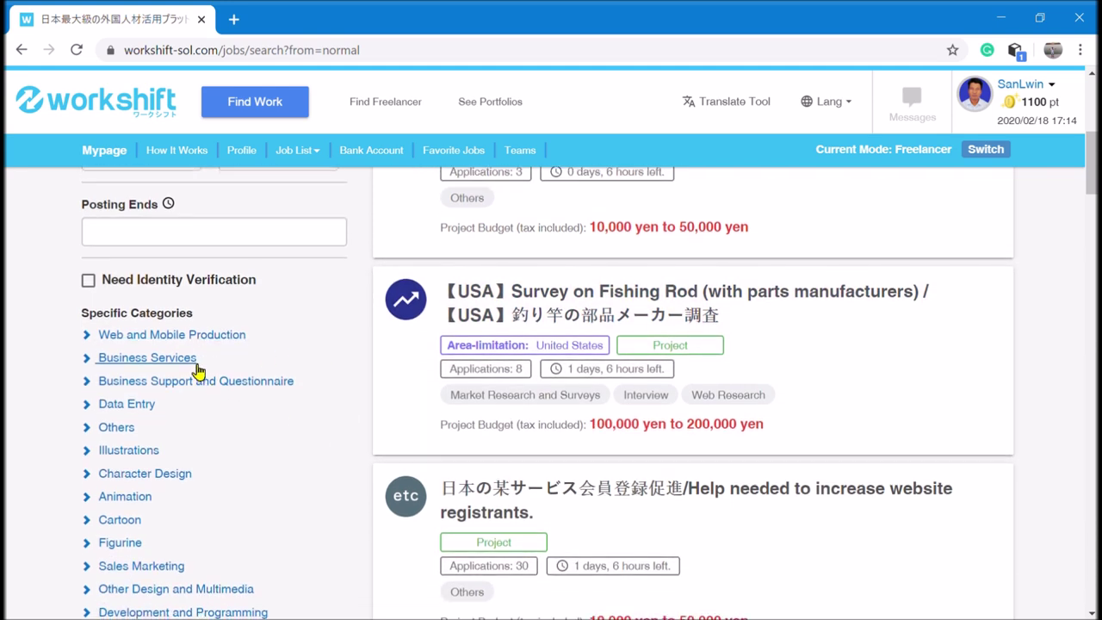